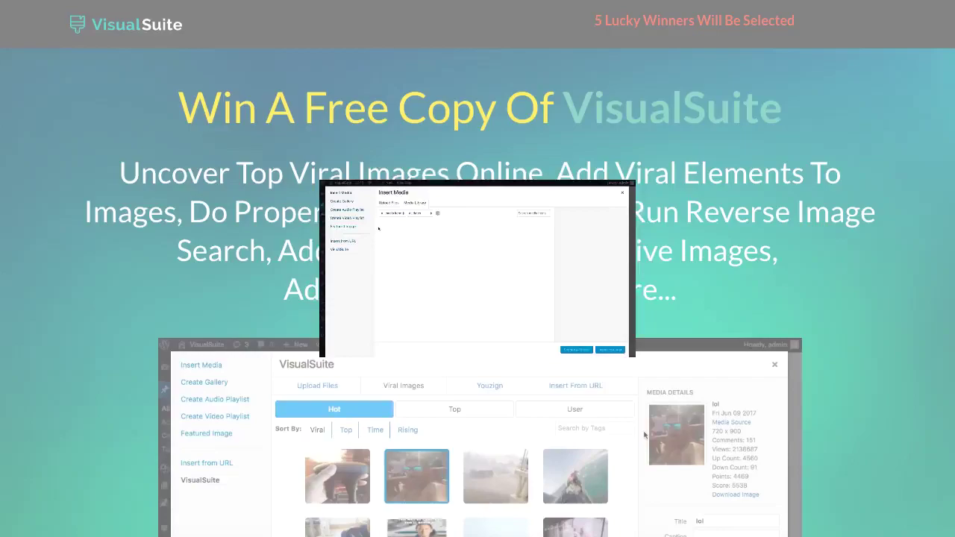
- Open VisualSuite's viral images, sort the hot ones by Viral and select the second image
click(276, 244)
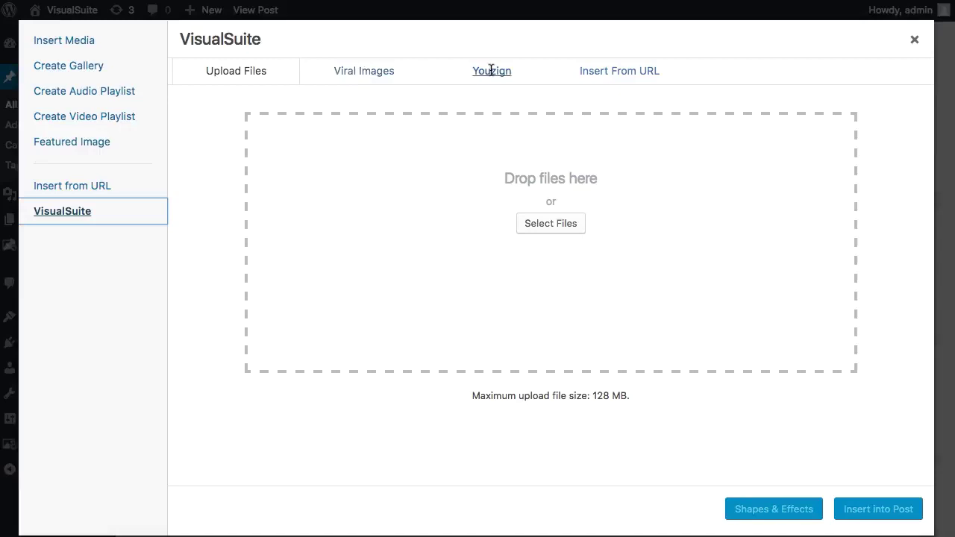
click(349, 72)
click(237, 139)
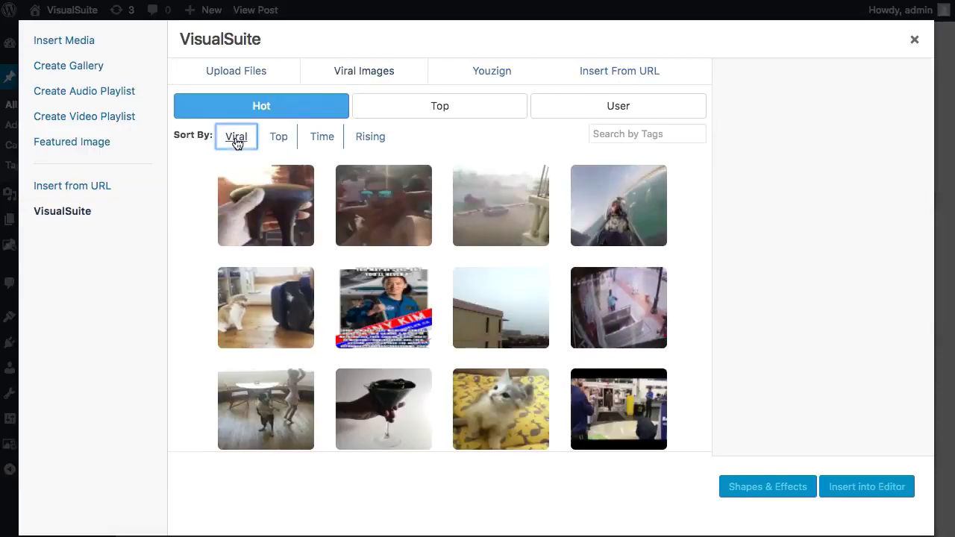
click(295, 205)
click(377, 218)
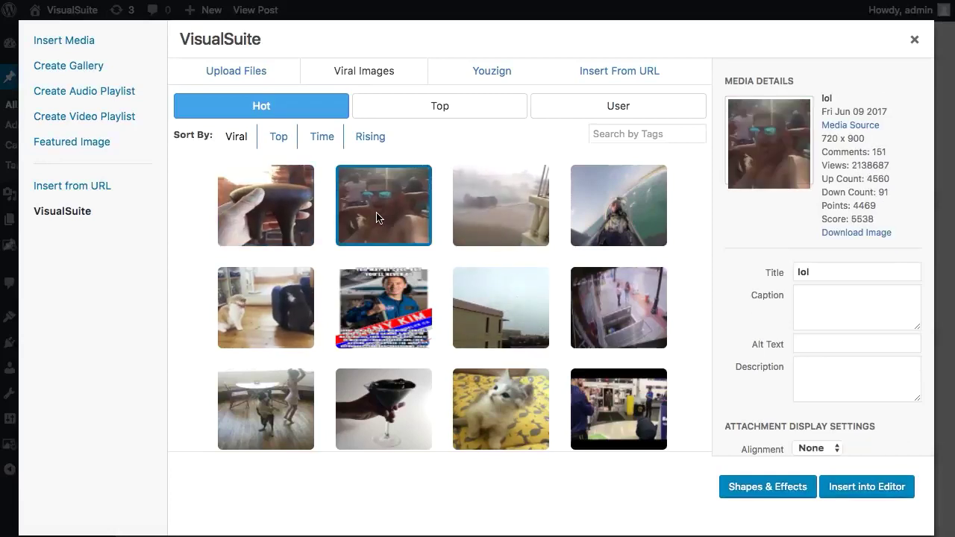
- Check the selected image's date, dimensions and view count, and download the image
drag(887, 112, 837, 111)
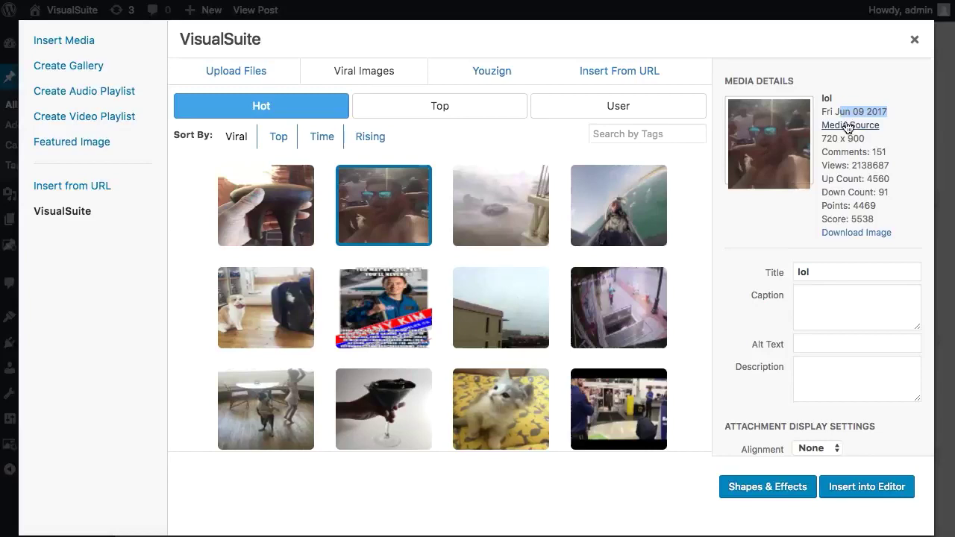
drag(865, 139, 826, 140)
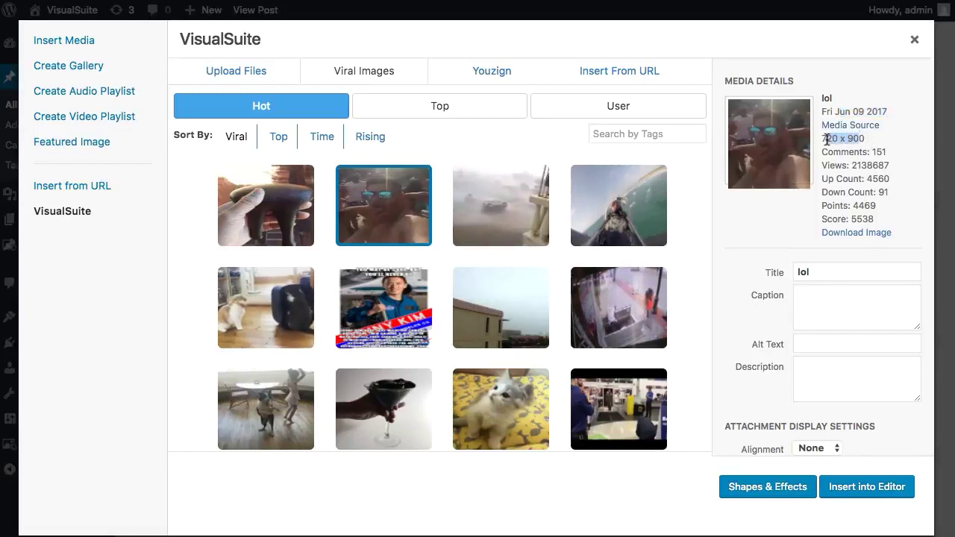
drag(890, 165, 851, 165)
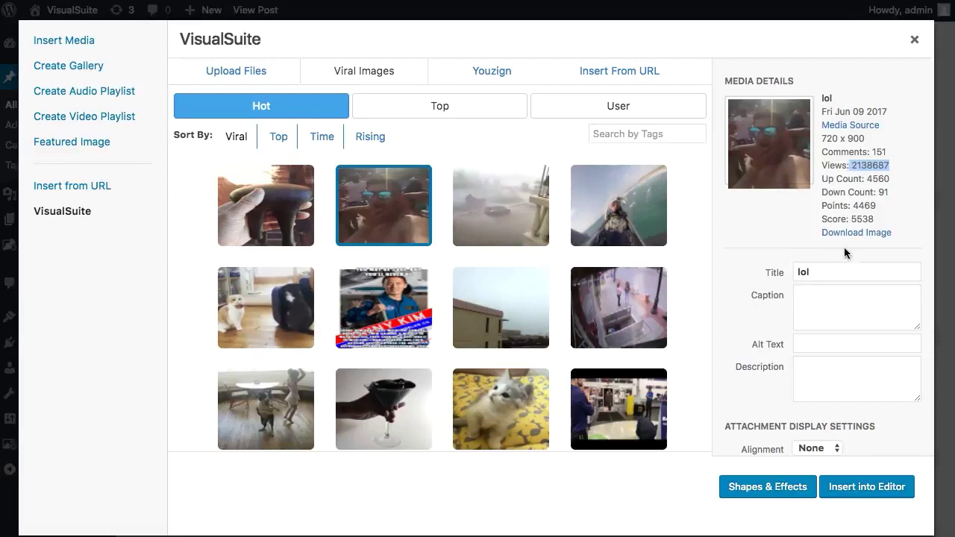
click(858, 234)
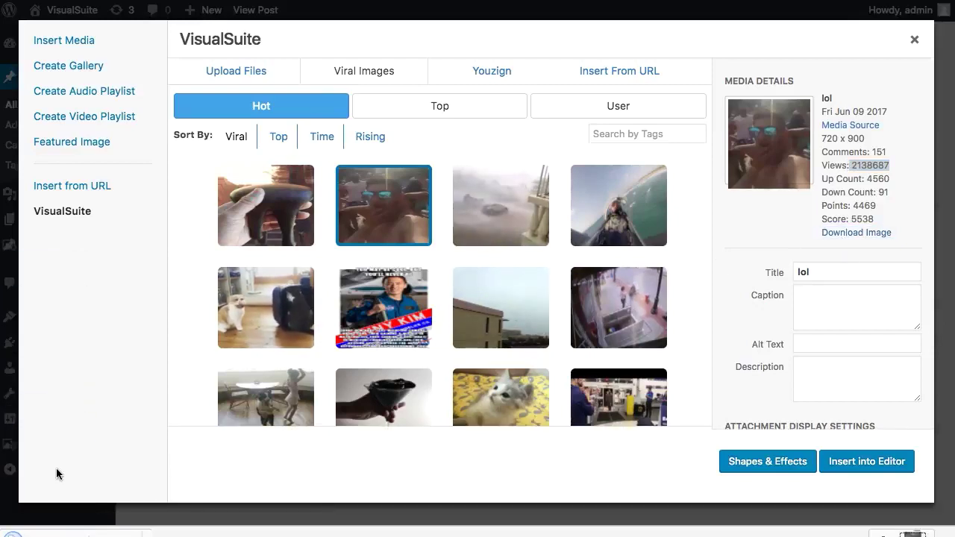
scroll(824, 356, down, 3)
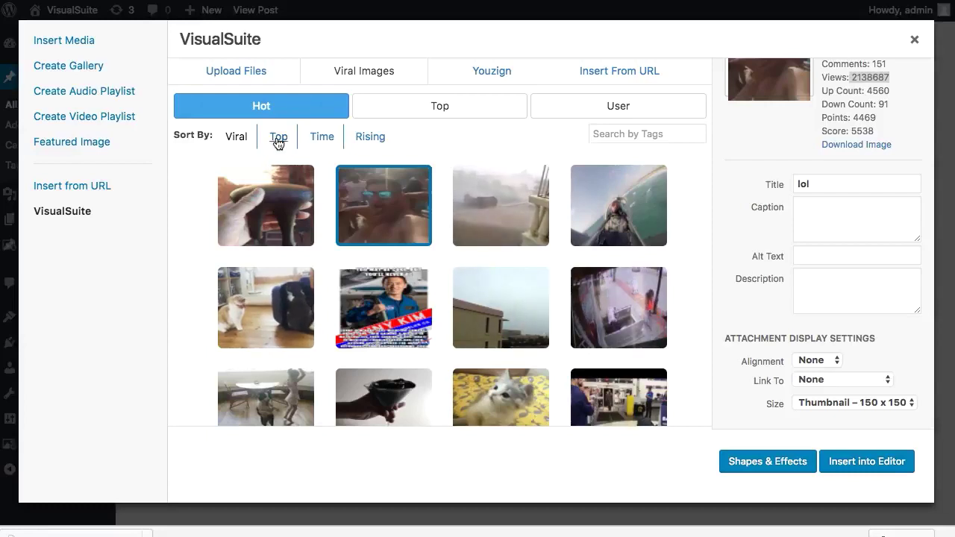
- Try sorting the hot images by Time and by Top, and return to the Viral order
click(321, 137)
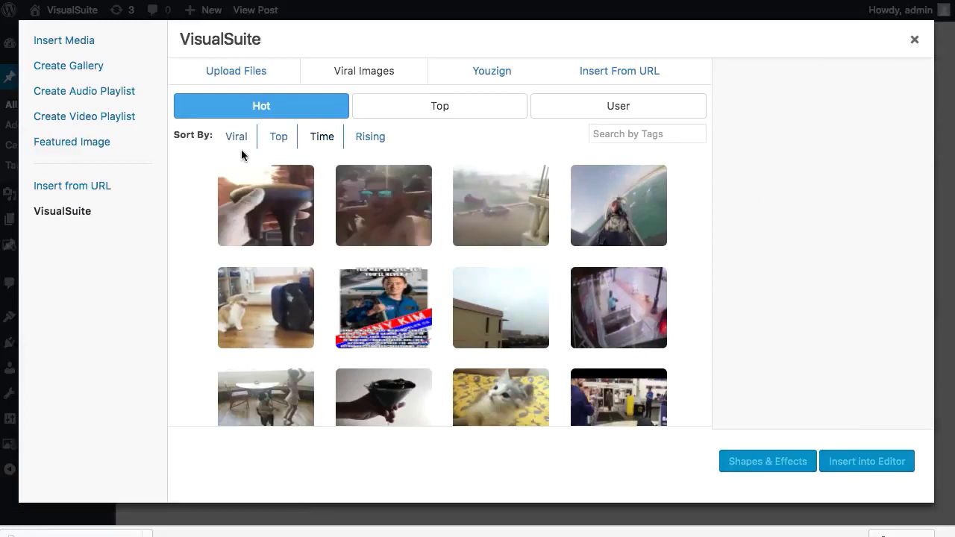
click(279, 137)
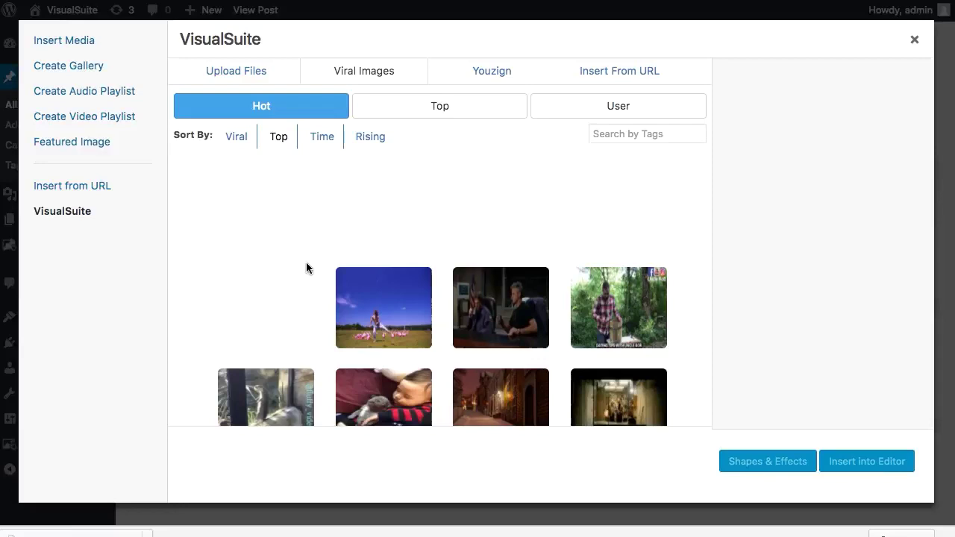
click(320, 139)
- Search the hot images for the tag "pets" and clear the search again
click(620, 132)
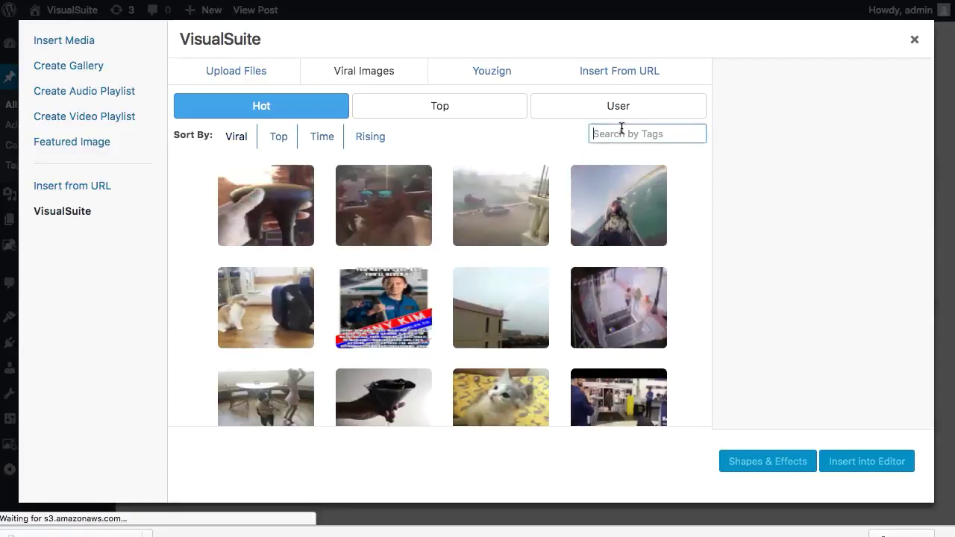
text(pets)
key(Return)
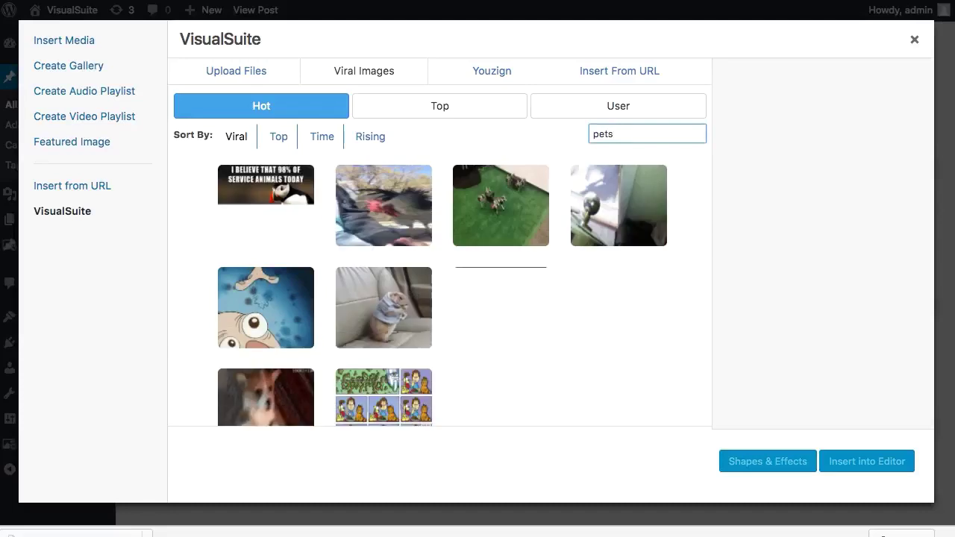
key(super+a)
key(BackSpace)
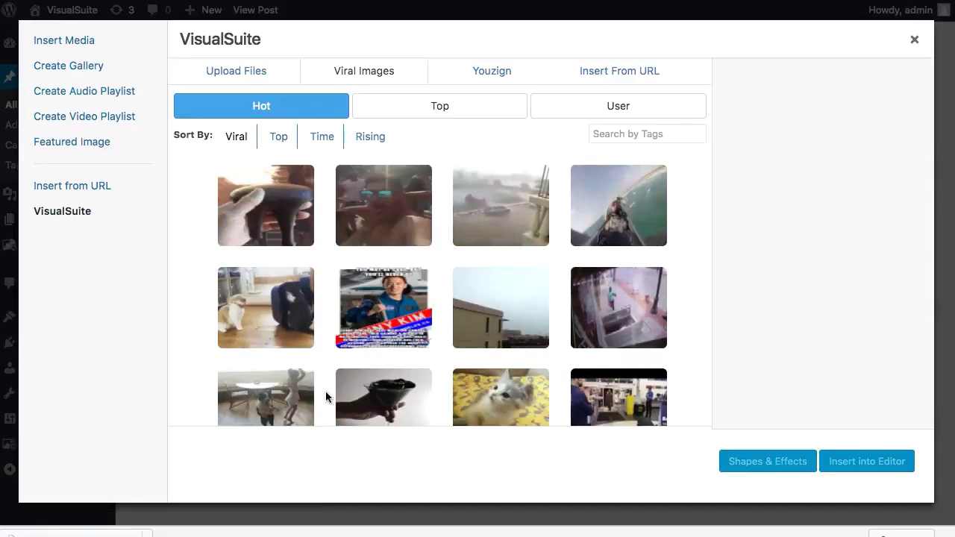
- Page through the hot viral images one page at a time up to page 6
scroll(397, 299, down, 2)
click(405, 410)
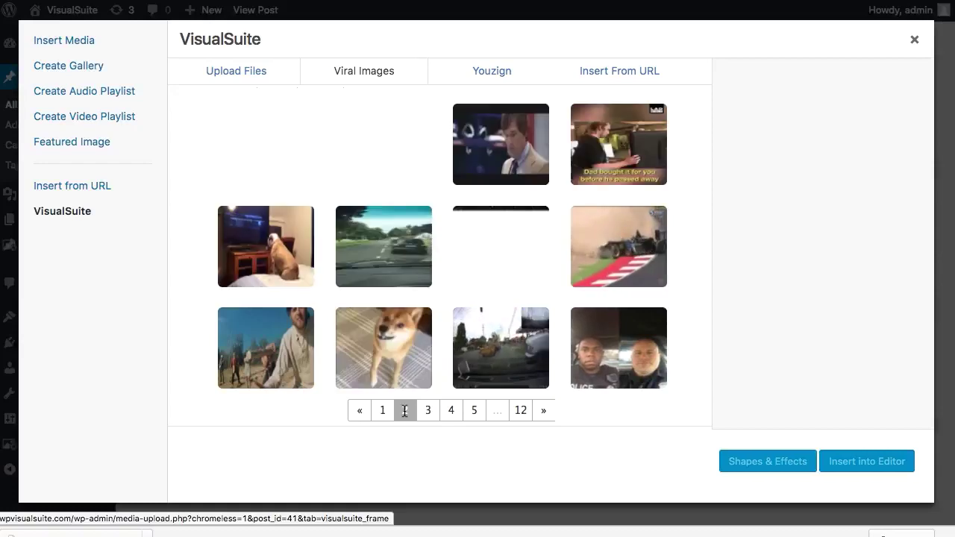
click(427, 410)
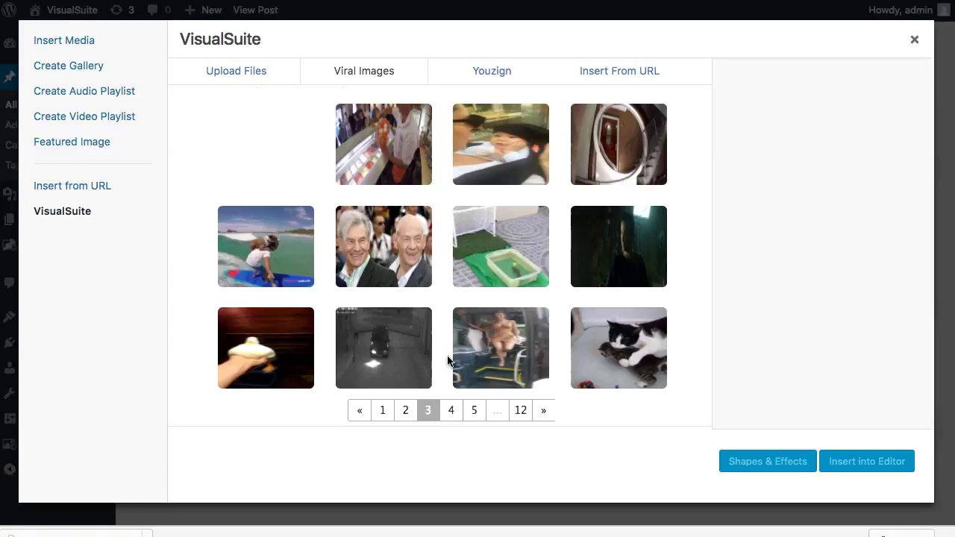
click(450, 410)
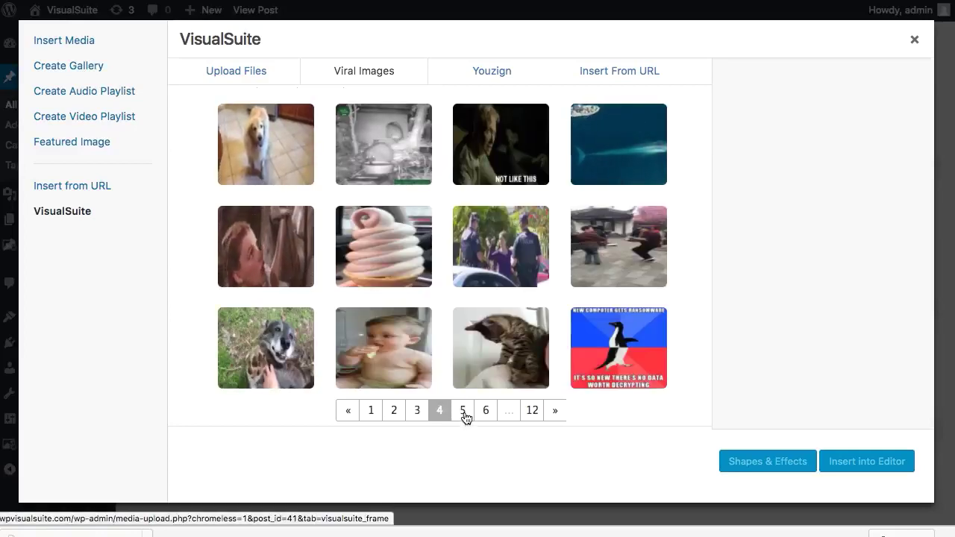
click(463, 414)
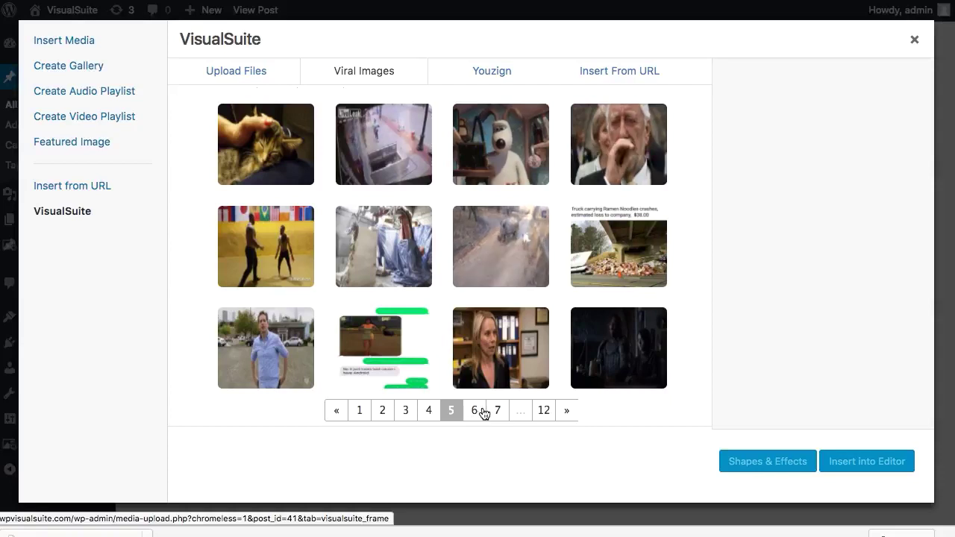
click(475, 415)
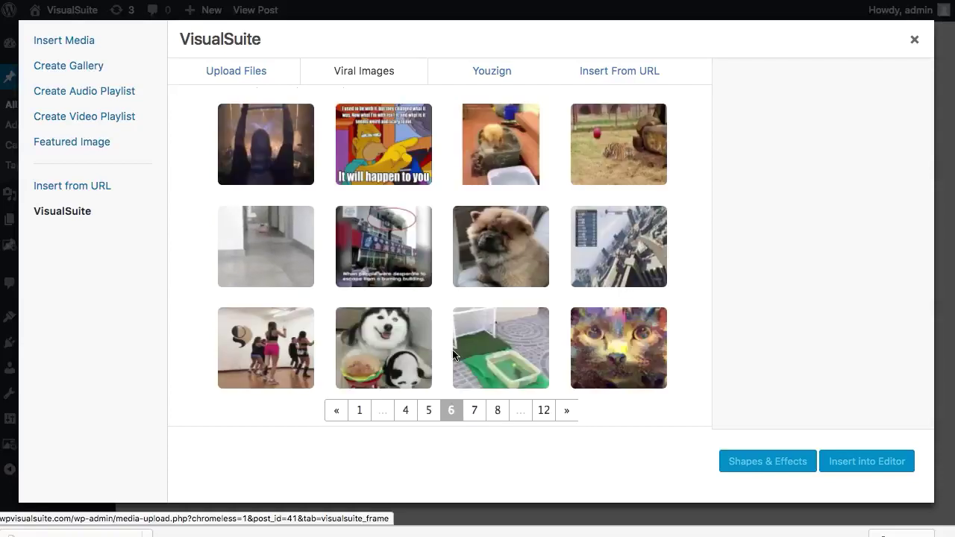
- Select the husky image with the burger and panda toys and review its media details
click(393, 348)
scroll(773, 268, down, 3)
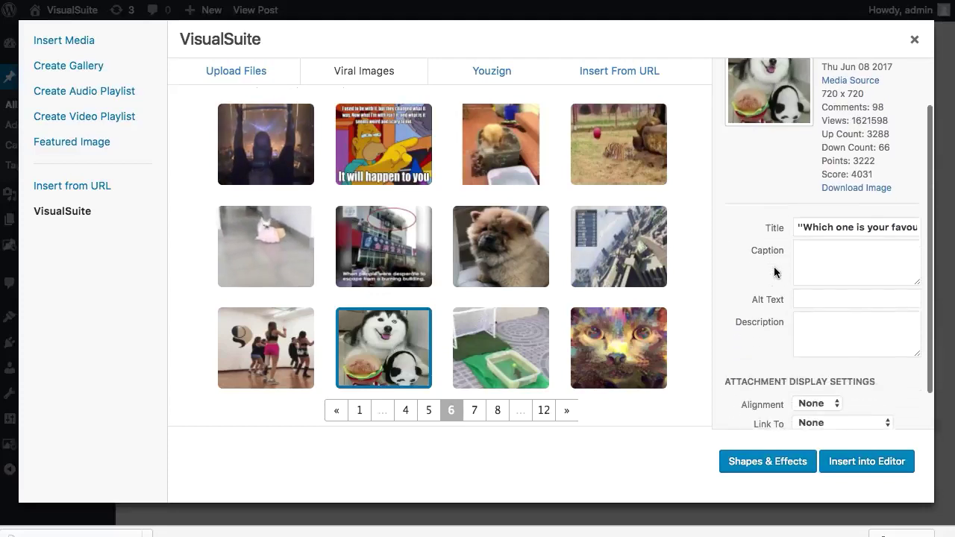
scroll(778, 257, up, 2)
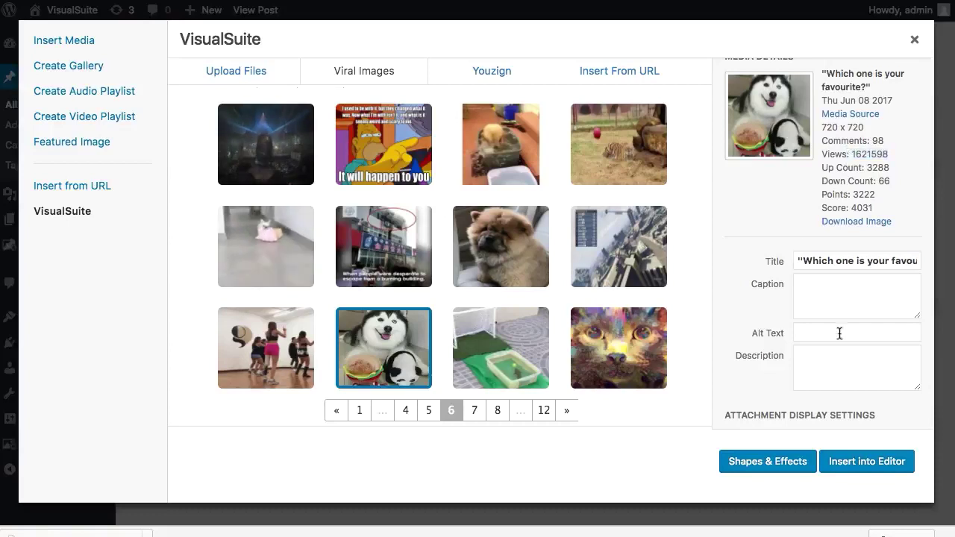
- Set the husky image's display size to Full Size – 720 x 720 and insert it into the pet tips post
scroll(839, 332, down, 2)
click(873, 401)
click(844, 431)
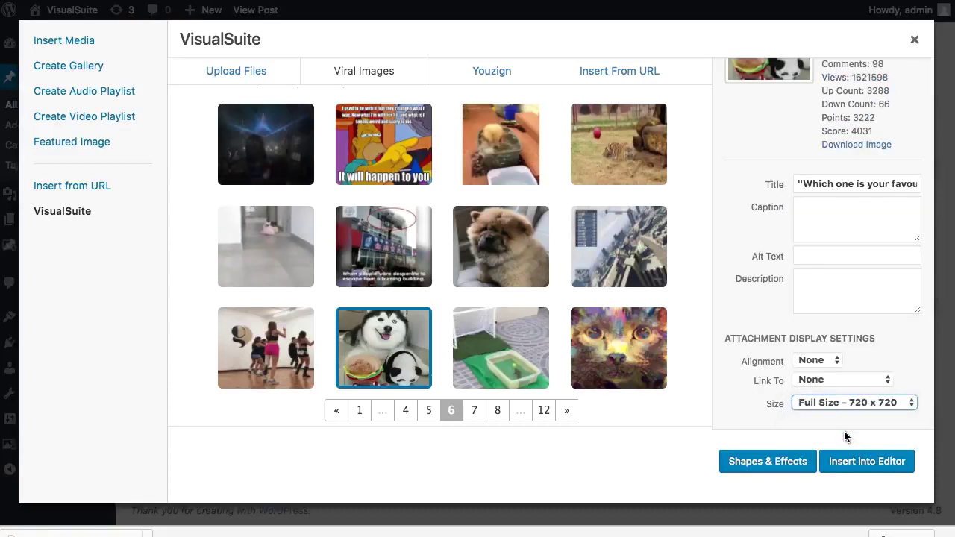
click(832, 461)
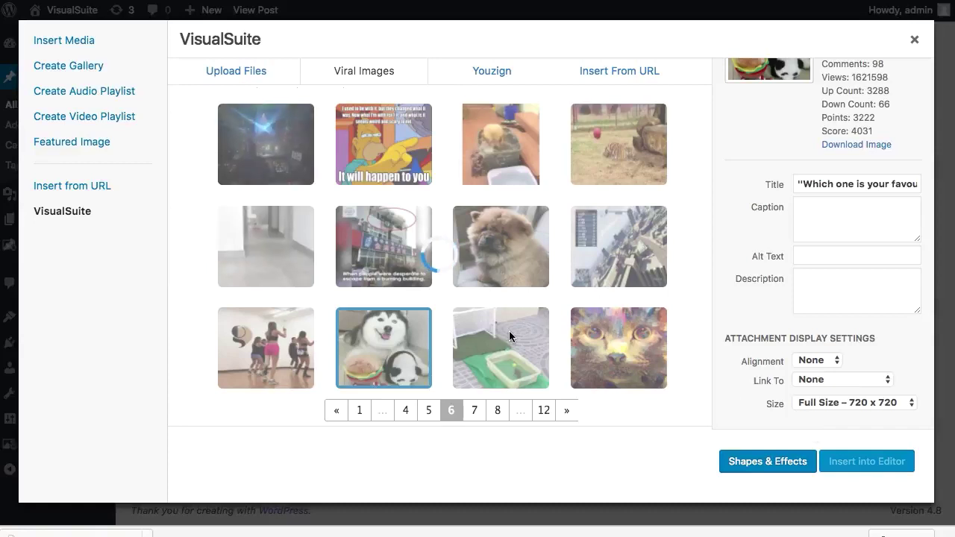
drag(669, 461, 545, 463)
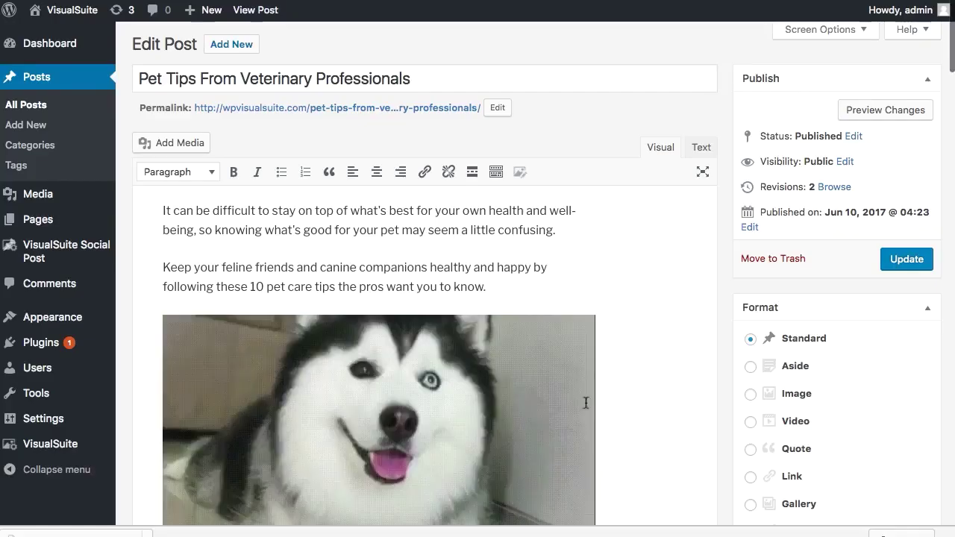
scroll(601, 291, down, 5)
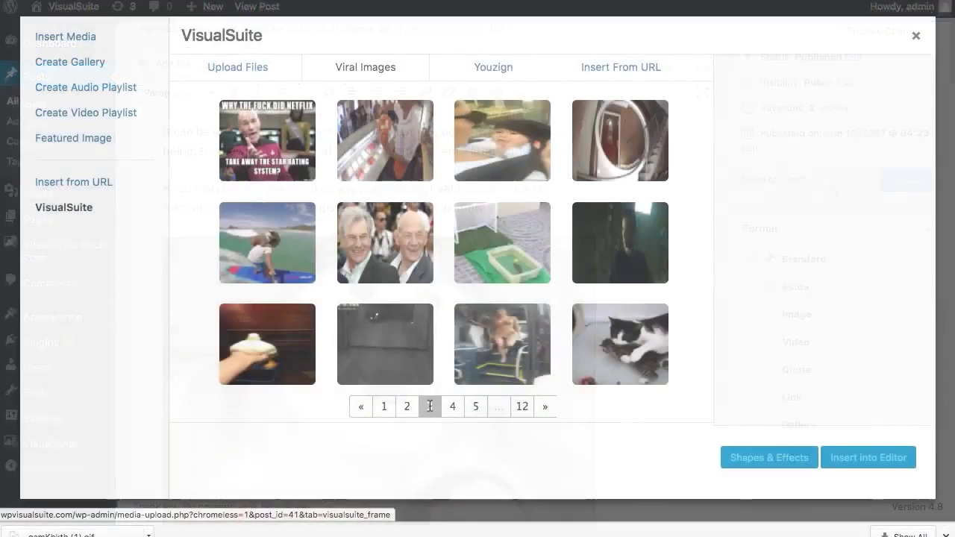
- Select the black-and-white cat image titled "Bathtime" and open it for shapes and effects editing
click(620, 344)
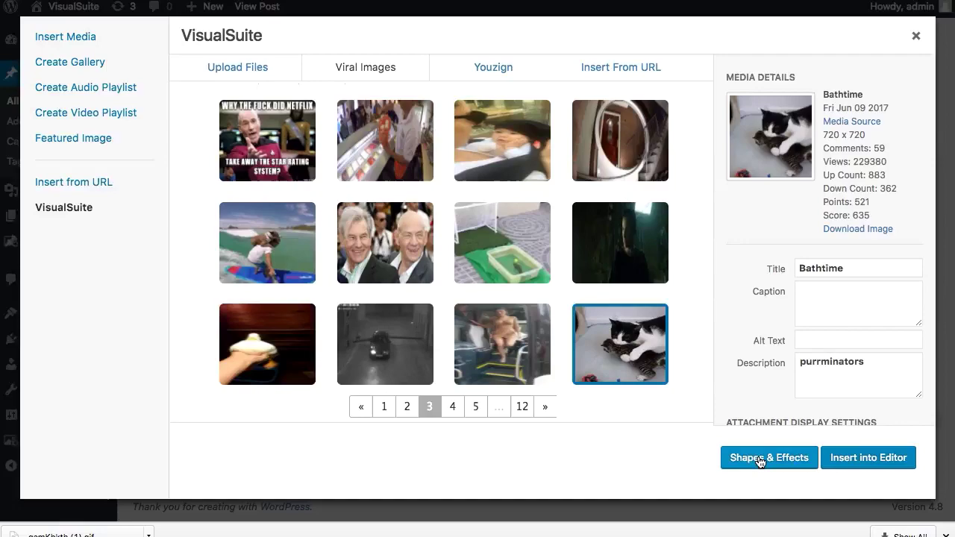
click(760, 460)
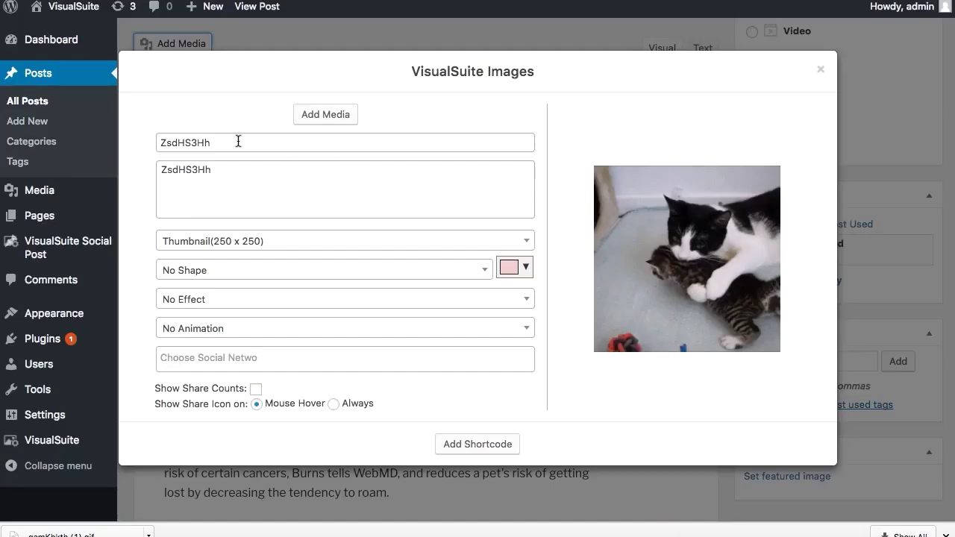
- Title the cat image "Cat", describe it as "Kitty" and set its size to Medium(350 x 350)
click(238, 142)
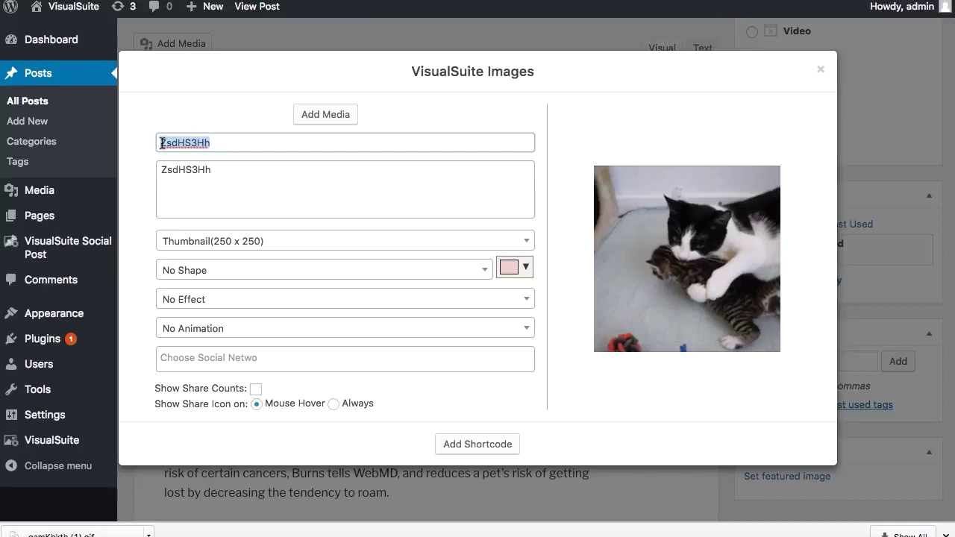
text(Cat)
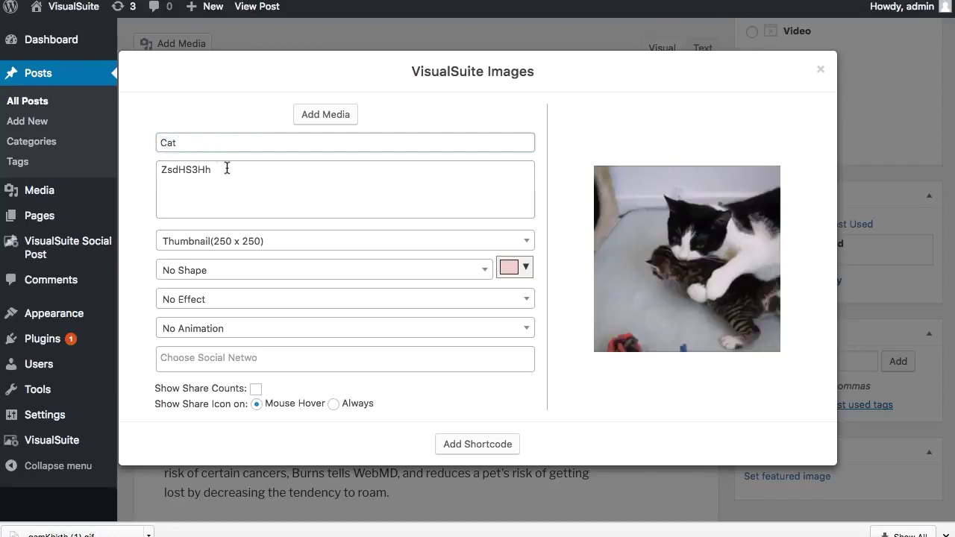
drag(229, 168, 167, 168)
text(Kitty)
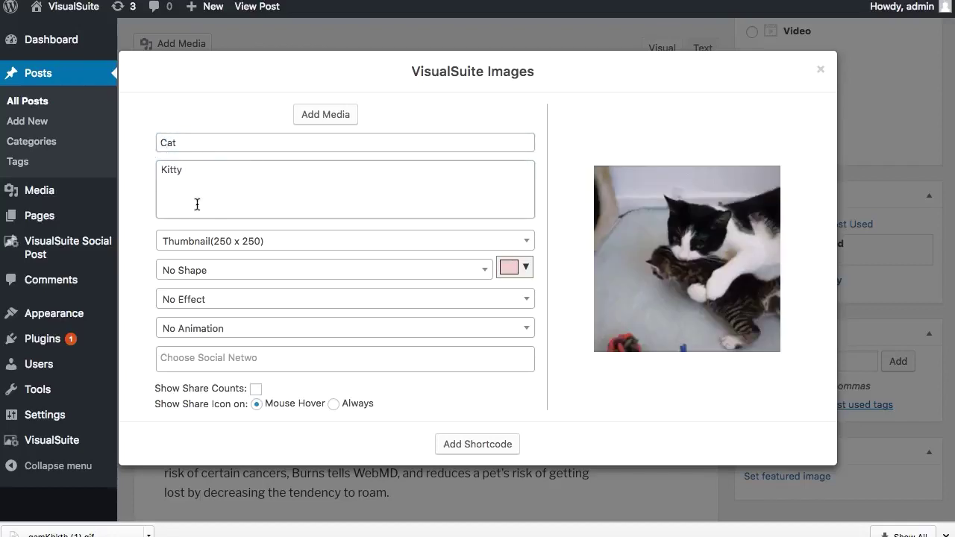
click(270, 241)
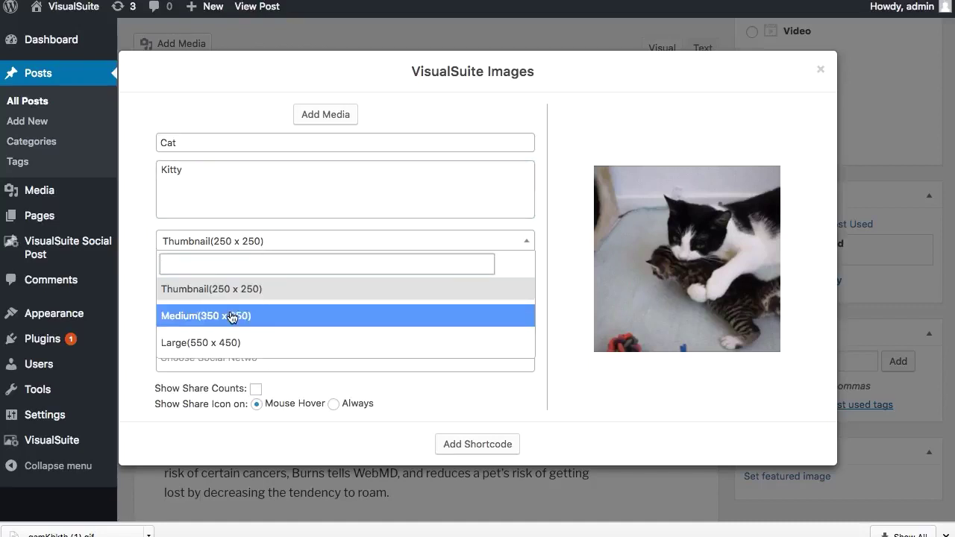
click(266, 315)
- Try the Circle, Square, Radius and Pentagon shapes on the cat image
click(208, 272)
click(193, 344)
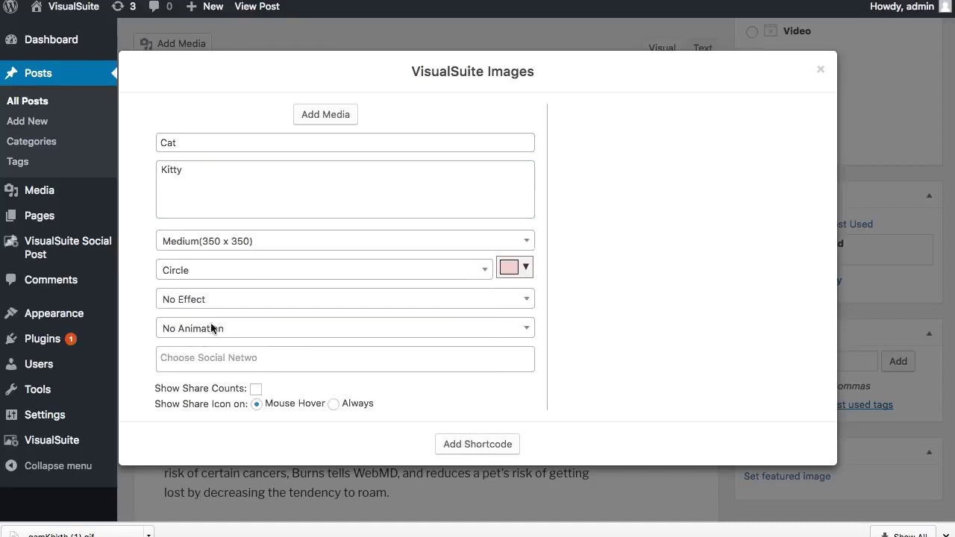
click(241, 276)
click(191, 371)
click(252, 273)
click(194, 399)
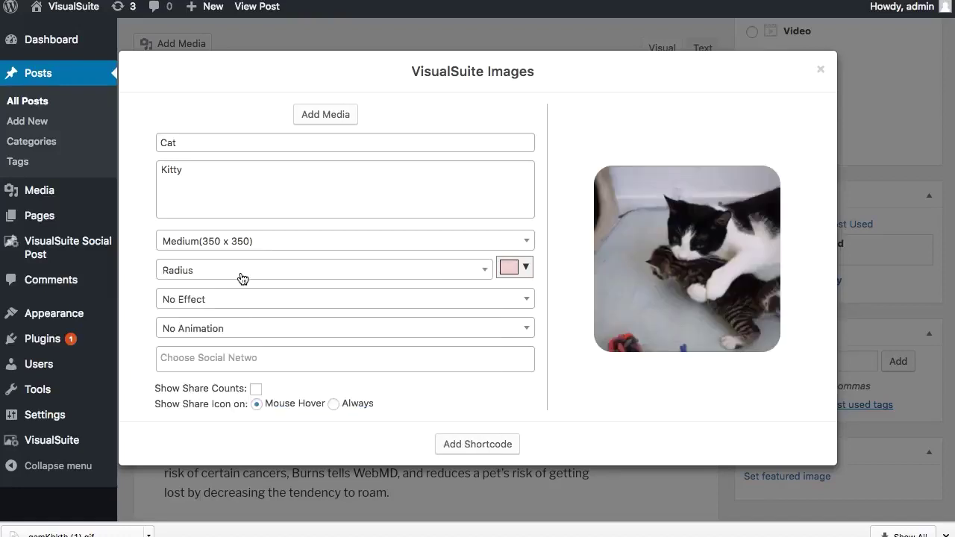
click(241, 273)
click(195, 426)
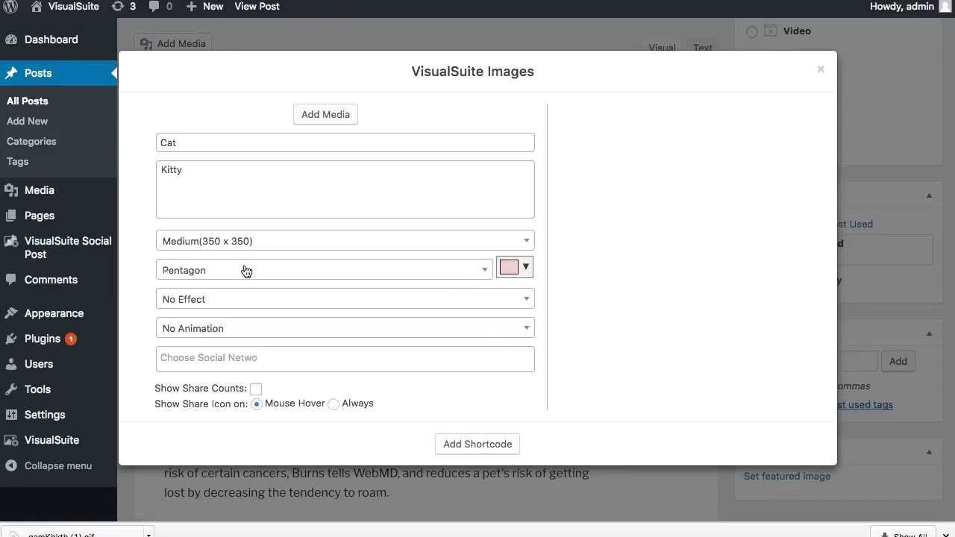
- Set the cat image's shape to Hexagon
click(246, 270)
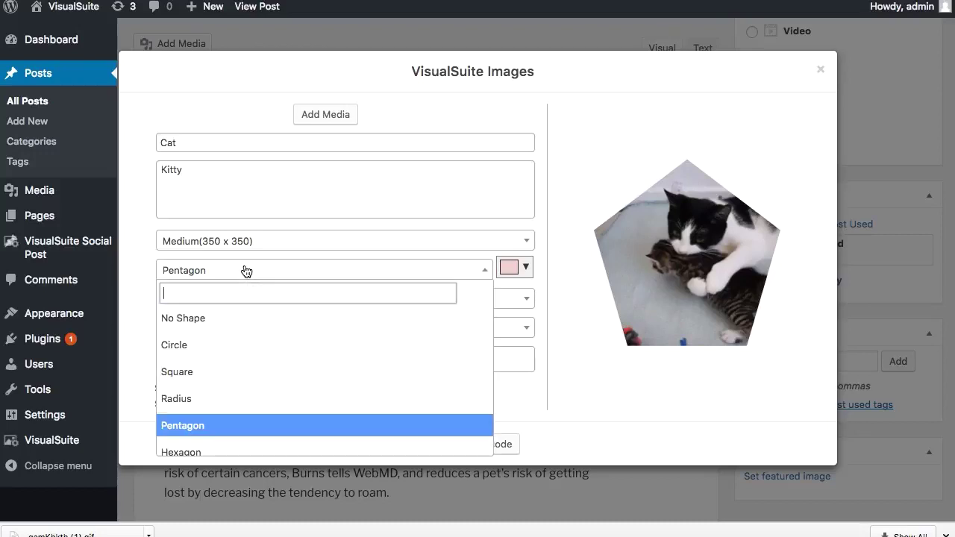
scroll(224, 410, down, 1)
click(201, 415)
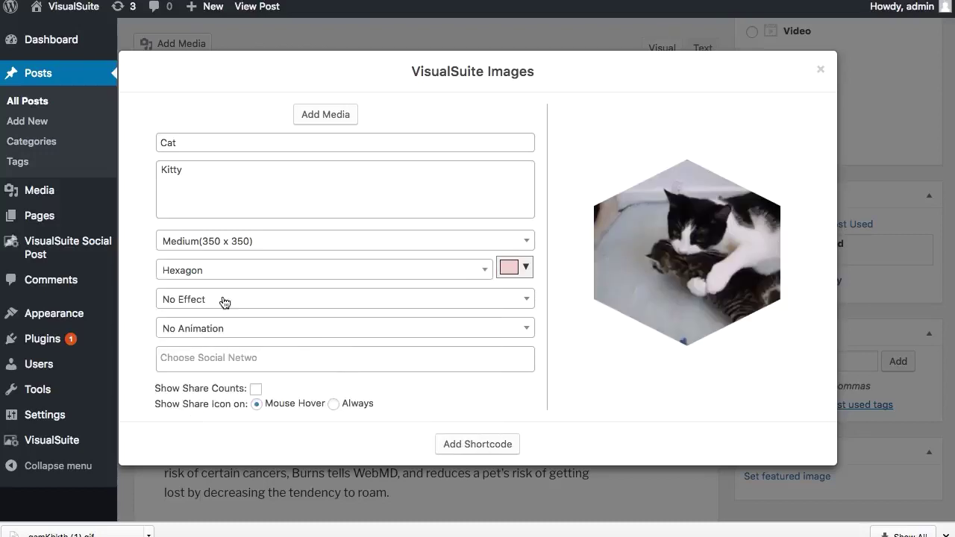
- Try the Triangle shape on the cat image, and set its shape to Circle
click(234, 268)
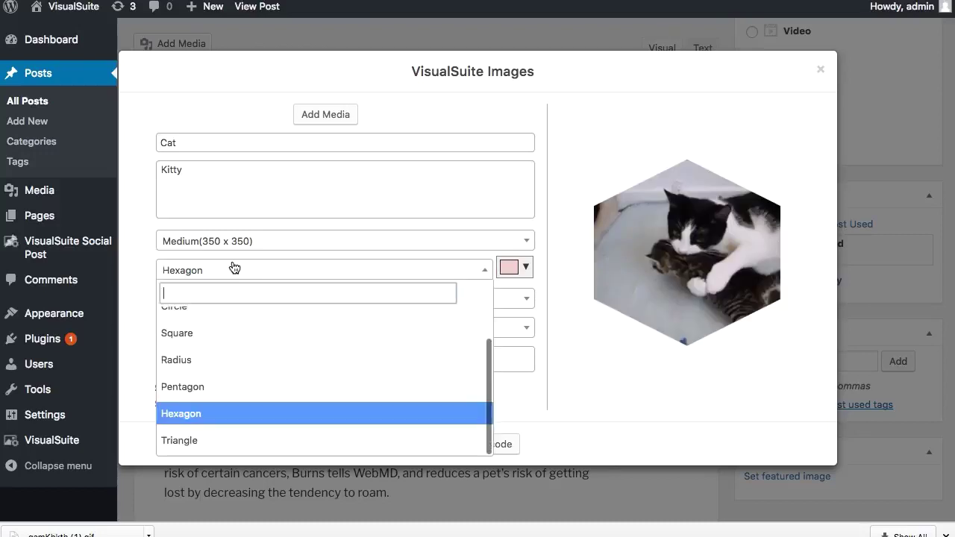
click(183, 442)
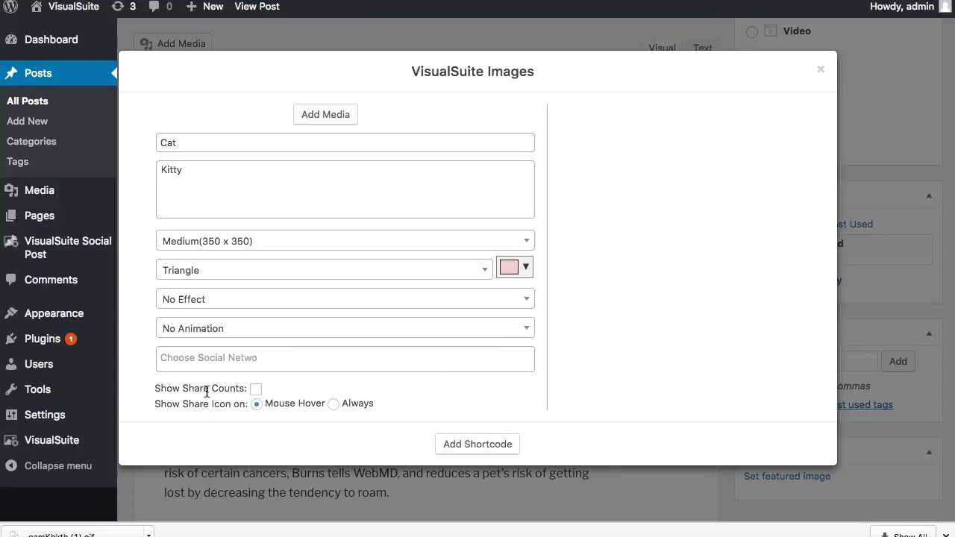
click(234, 278)
click(203, 316)
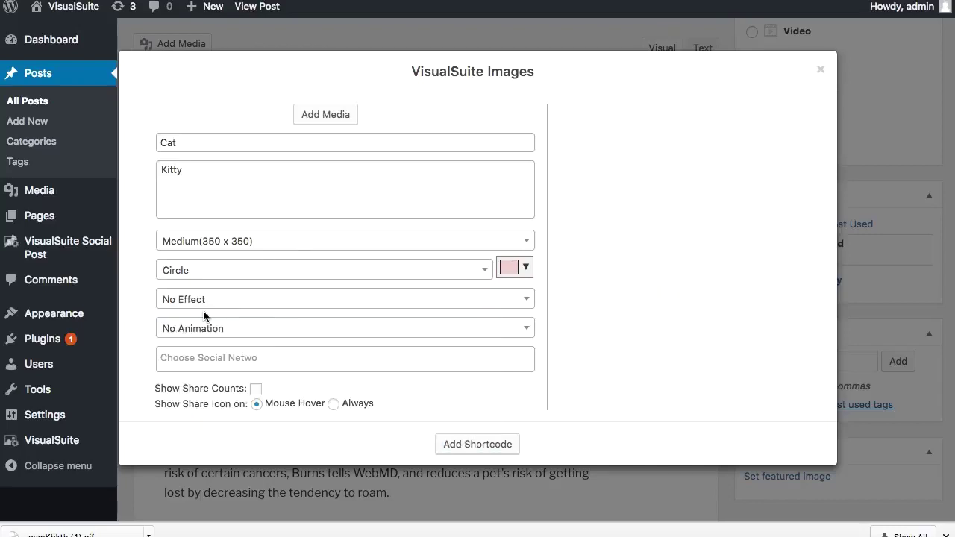
- Try the Resize effect on the cat image, and set its effect to Description Slide In
click(297, 300)
click(203, 372)
click(241, 298)
scroll(207, 425, down, 4)
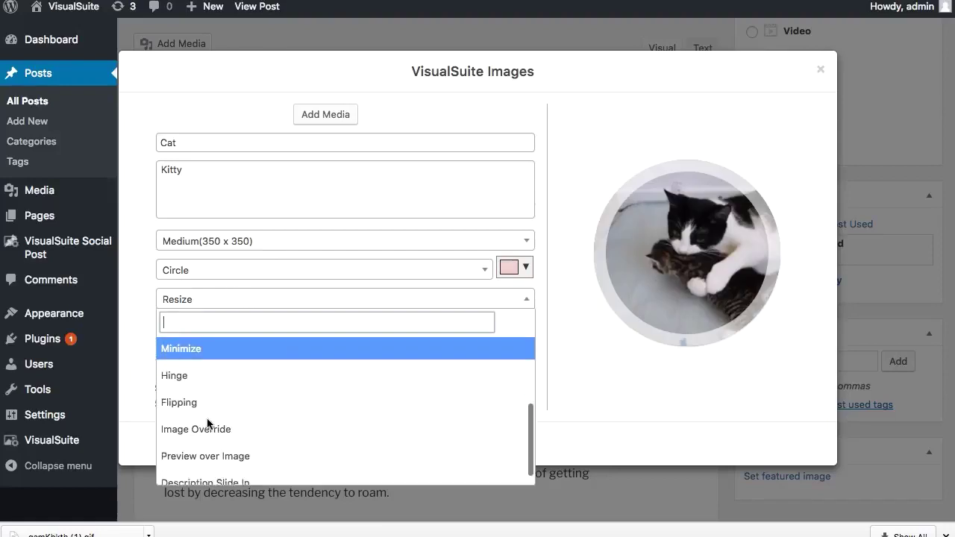
scroll(207, 423, down, 1)
click(193, 467)
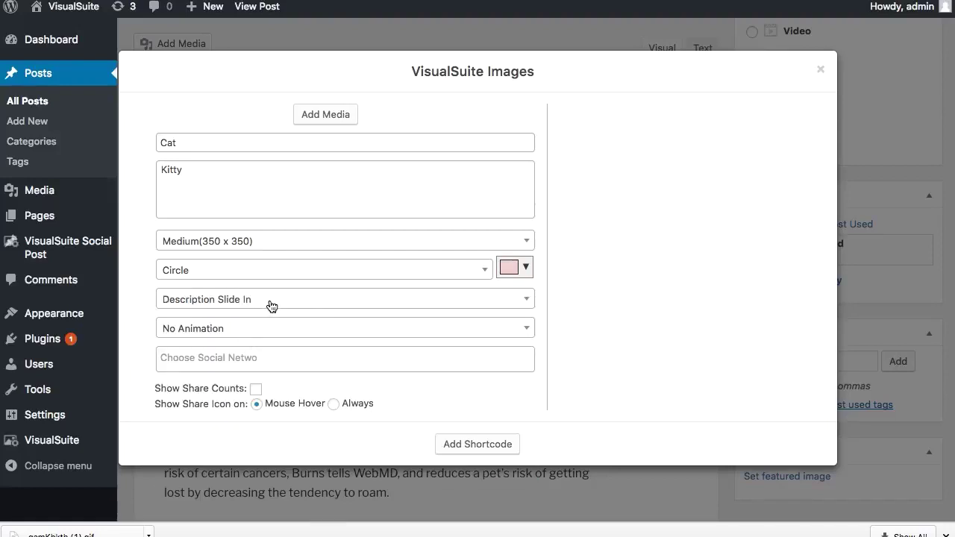
- Try the Slide In Left animation on the cat image, and set its animation to Slide In Right
click(241, 329)
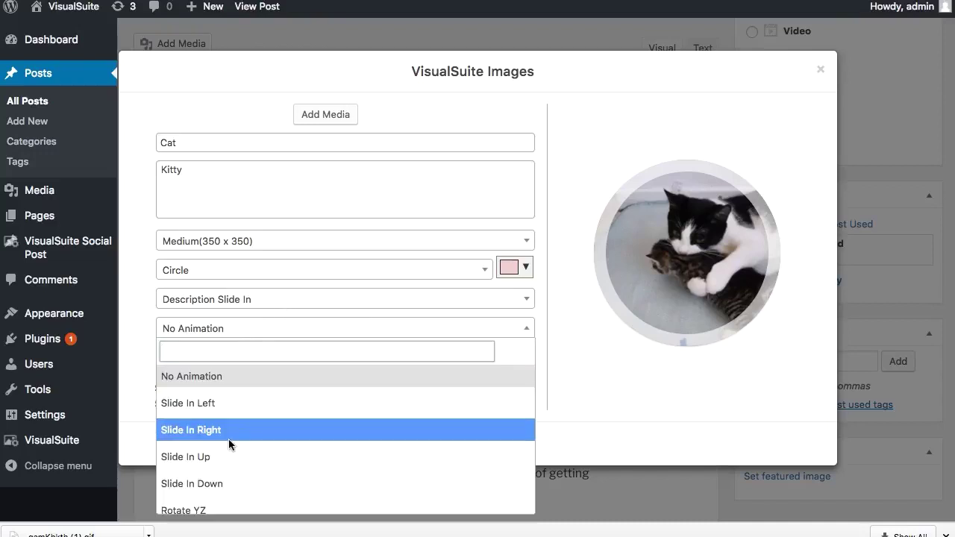
click(245, 405)
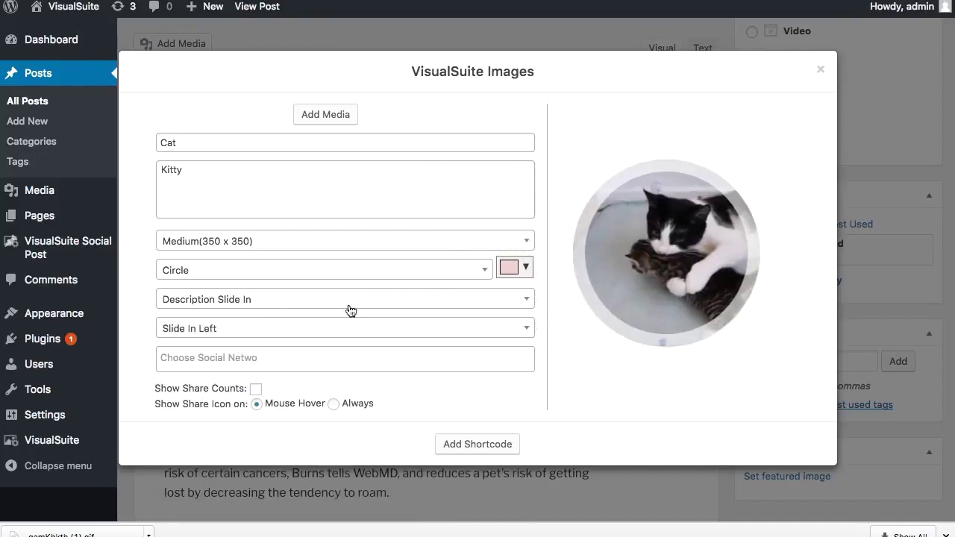
click(255, 324)
click(223, 431)
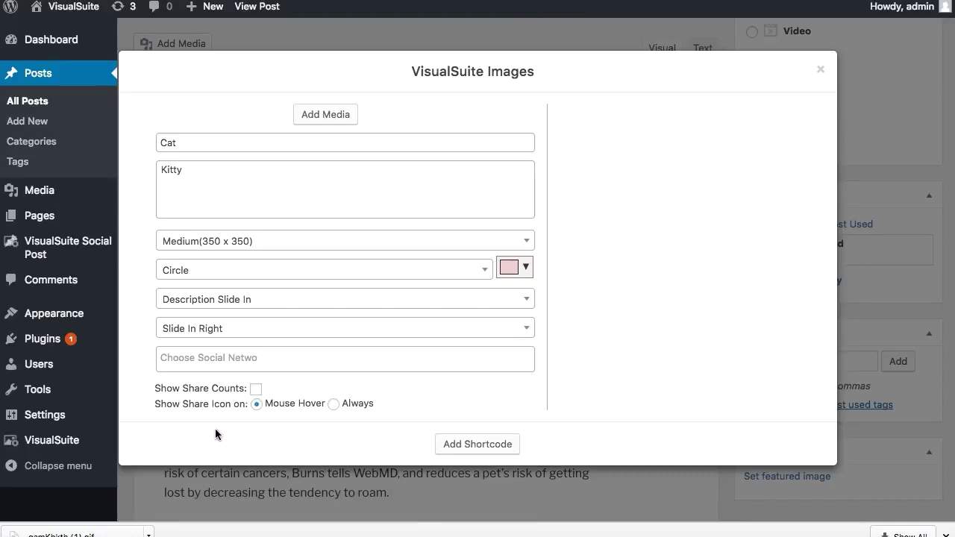
- Add Facebook, Google+, LinkedIn and pInterest as the social sharing networks for the cat image
click(254, 358)
click(191, 210)
click(245, 357)
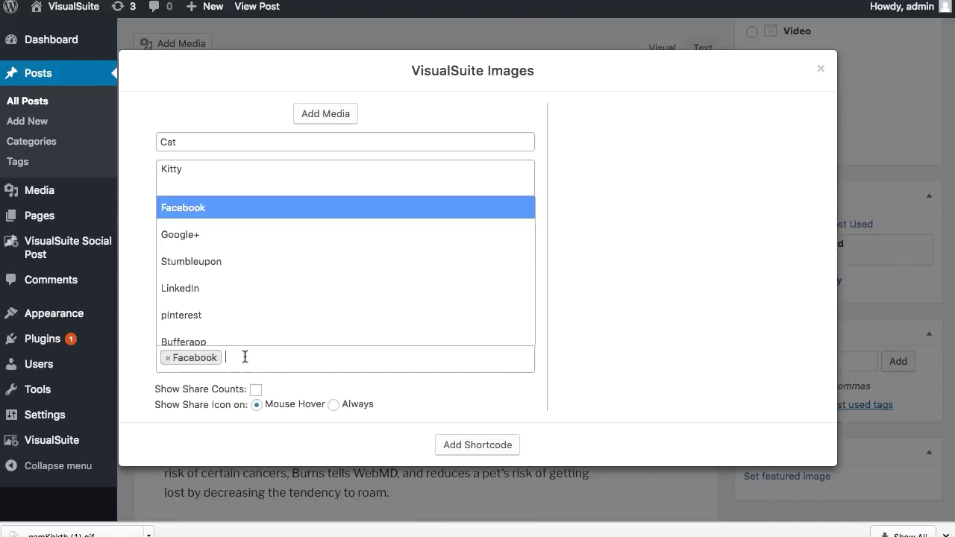
click(209, 237)
click(294, 349)
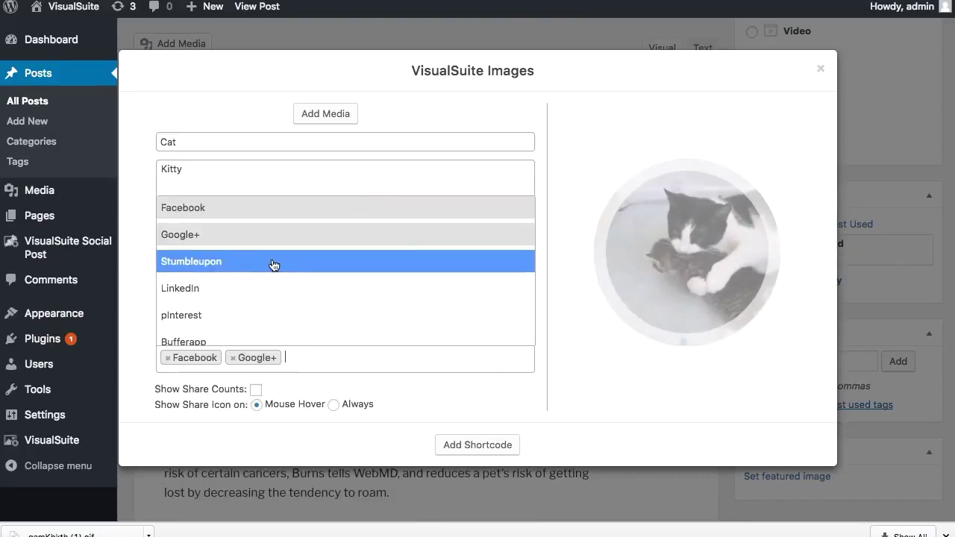
click(244, 288)
click(352, 358)
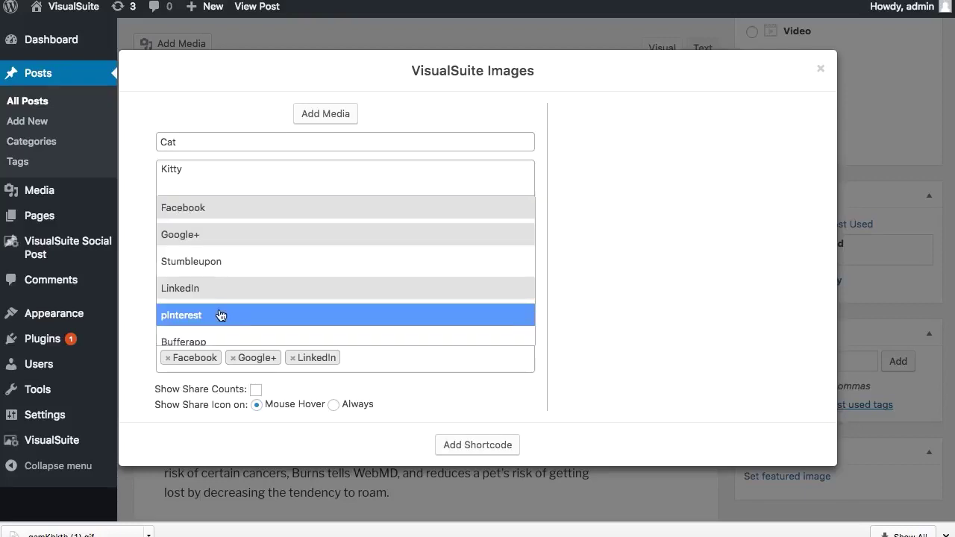
click(400, 314)
click(417, 355)
- In the published pet post, open the share options of the circular dogs image and choose Facebook
scroll(396, 316, down, 3)
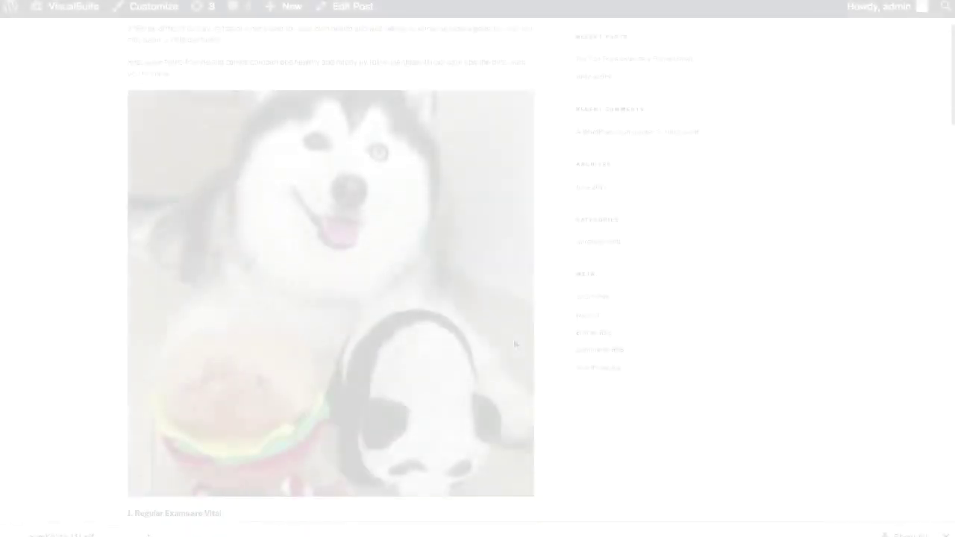
scroll(513, 344, down, 5)
scroll(513, 345, down, 4)
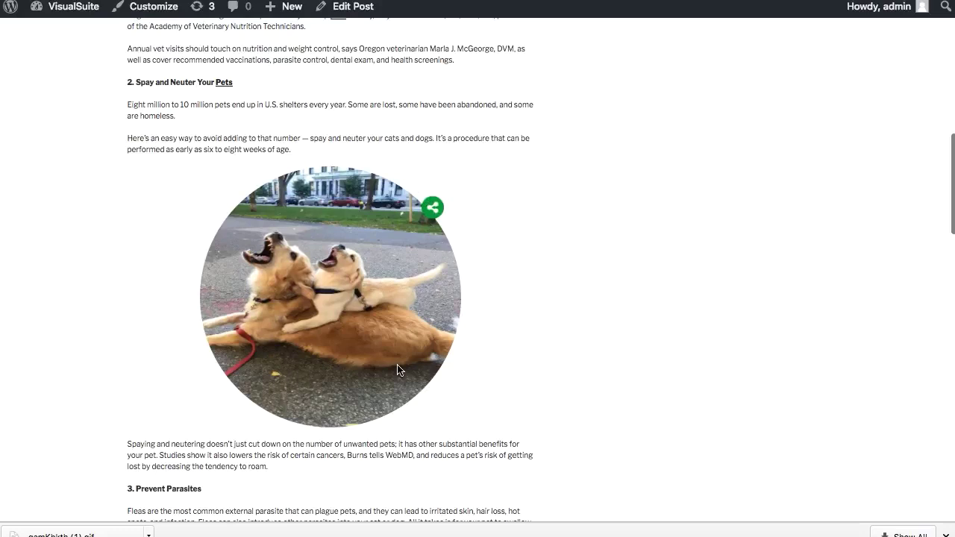
click(431, 208)
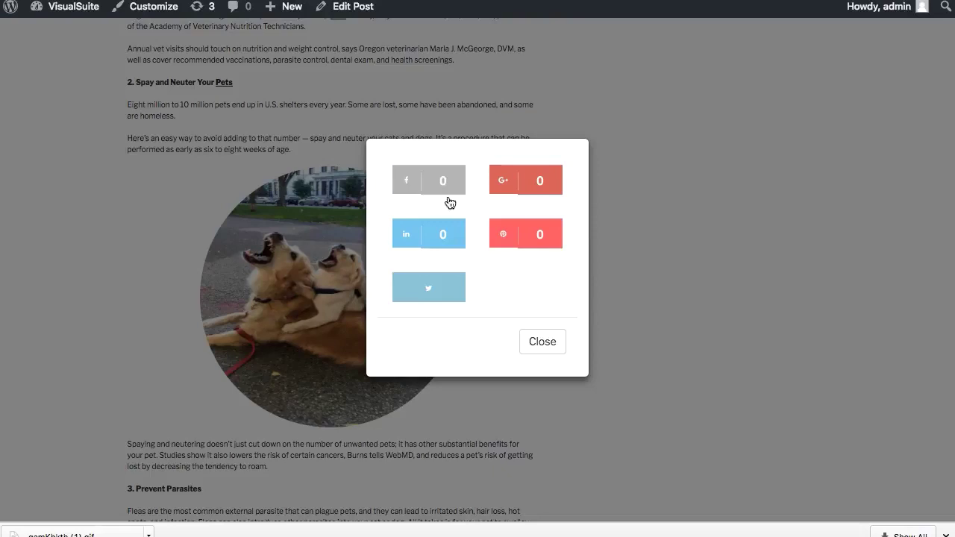
click(439, 195)
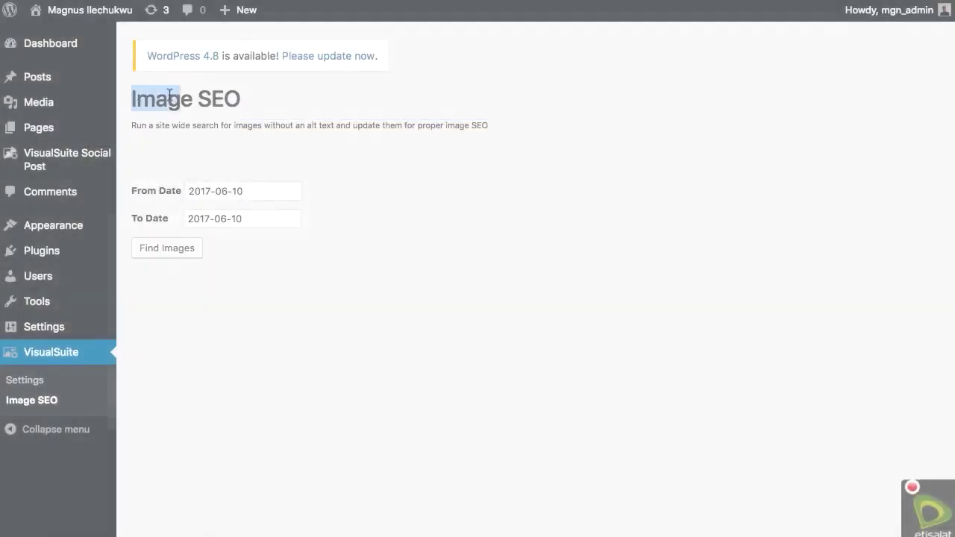
- Set the start date of the Image SEO search to 2017-01-01
drag(170, 95, 240, 99)
drag(131, 125, 489, 125)
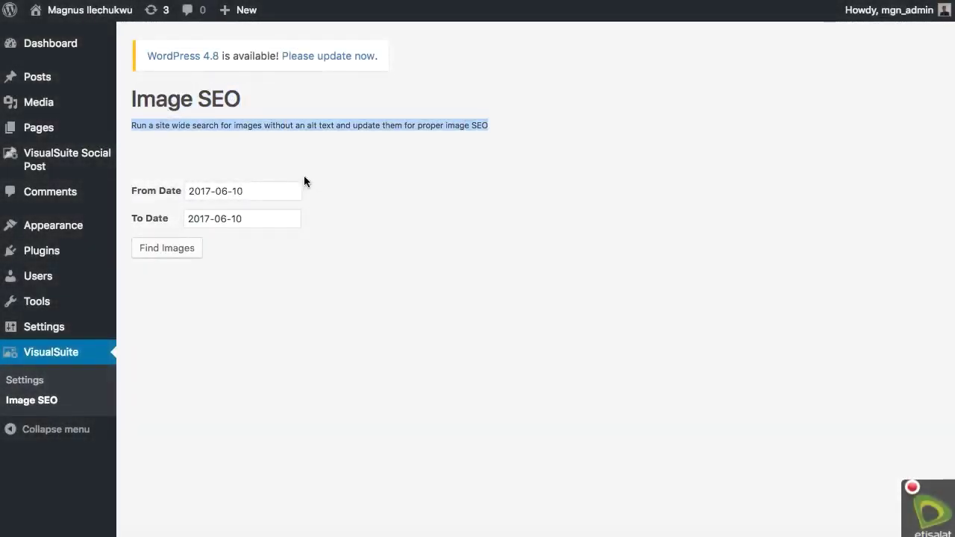
click(243, 193)
click(198, 213)
click(198, 214)
click(197, 213)
click(198, 213)
click(197, 213)
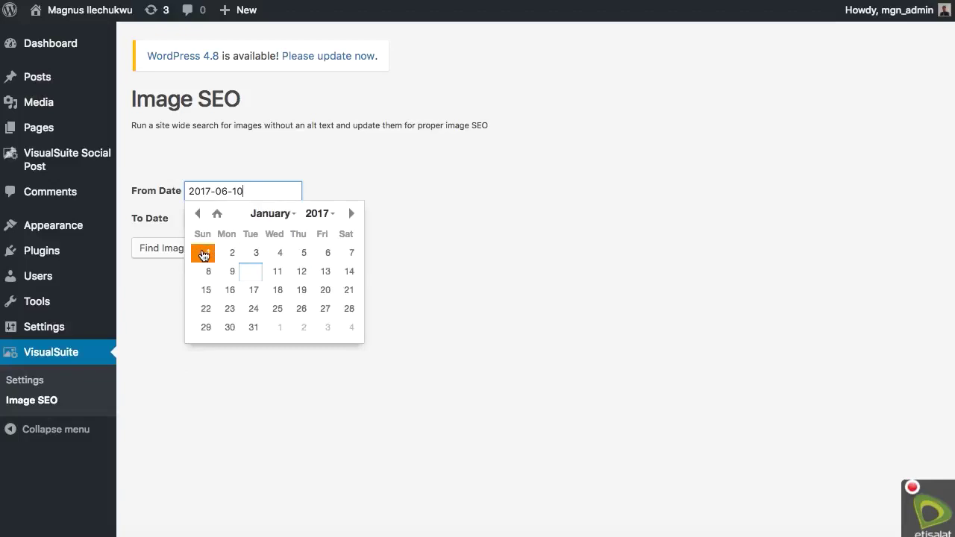
click(203, 253)
- Set the search's end date to 2017-06-10 and find the images without a title or alt text
click(240, 219)
click(344, 299)
click(192, 250)
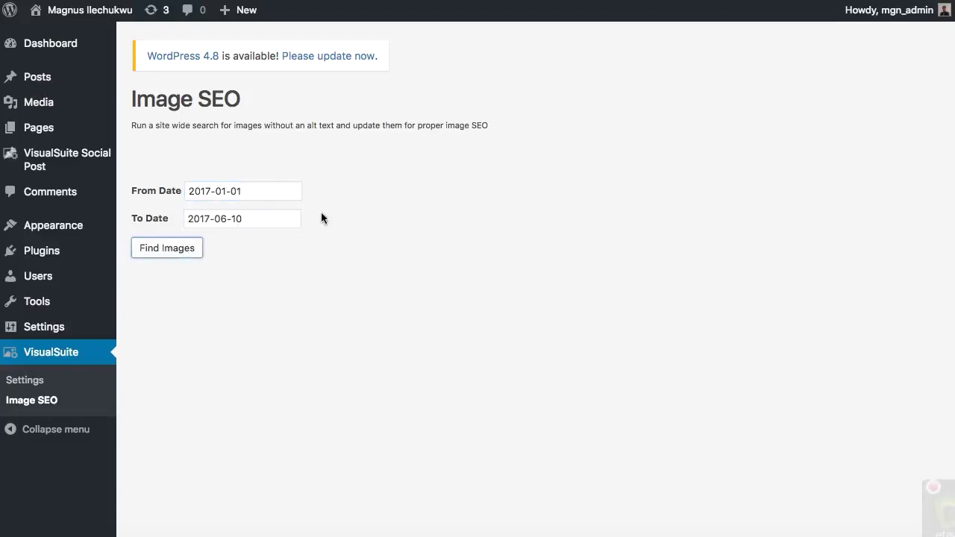
scroll(365, 295, down, 3)
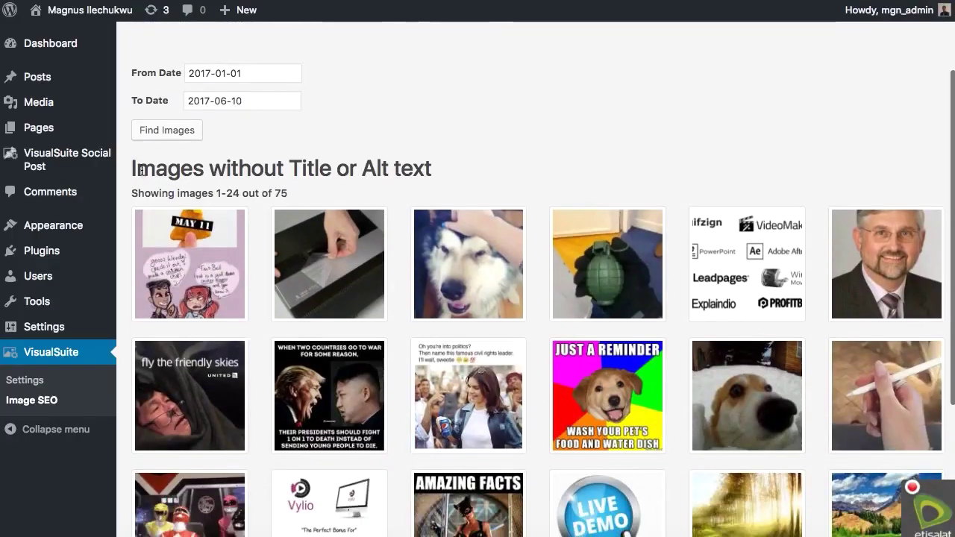
drag(131, 169, 446, 155)
drag(222, 190, 287, 193)
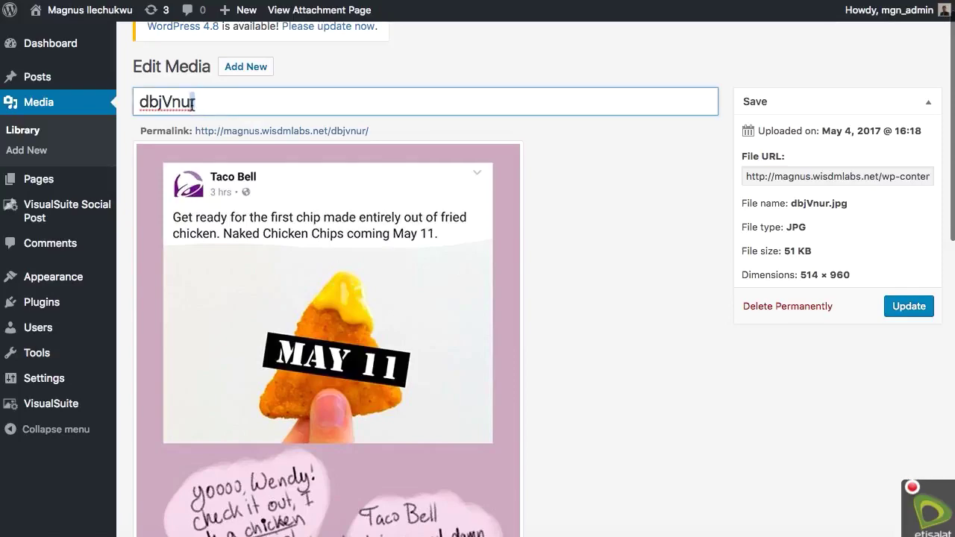
- Title the first found image "Taco Bell", set its alternative text to "taco bell" and save the changes
text(Taco Bell)
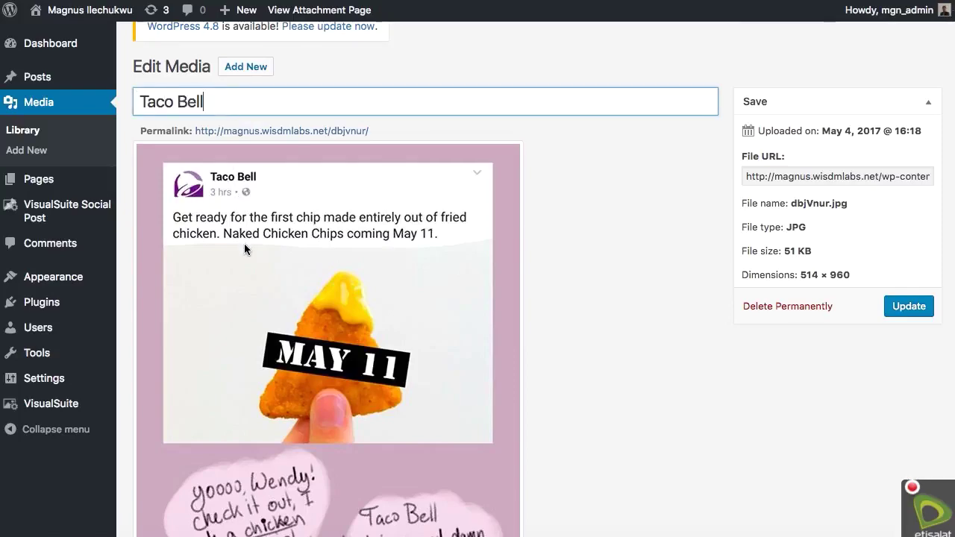
scroll(244, 244, down, 10)
click(173, 344)
text(taco bell)
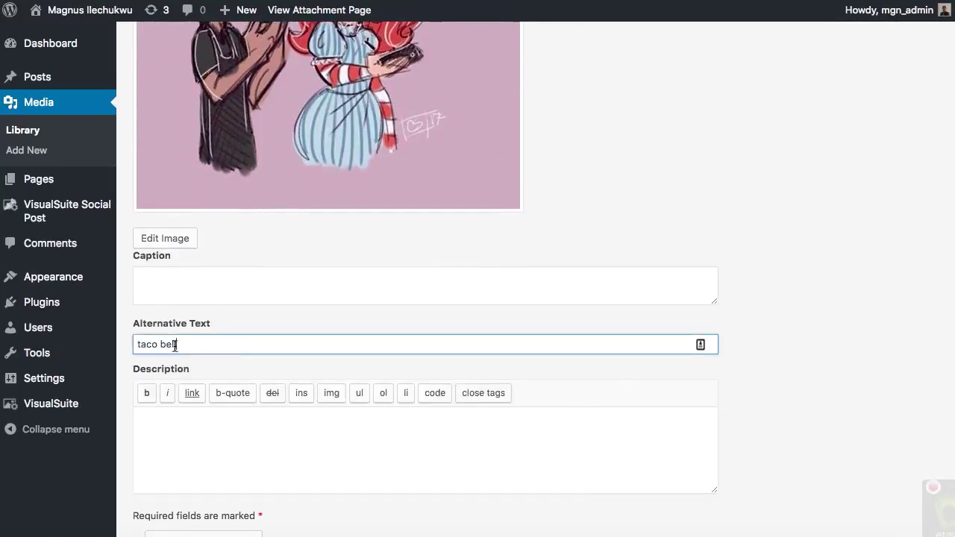
key(Return)
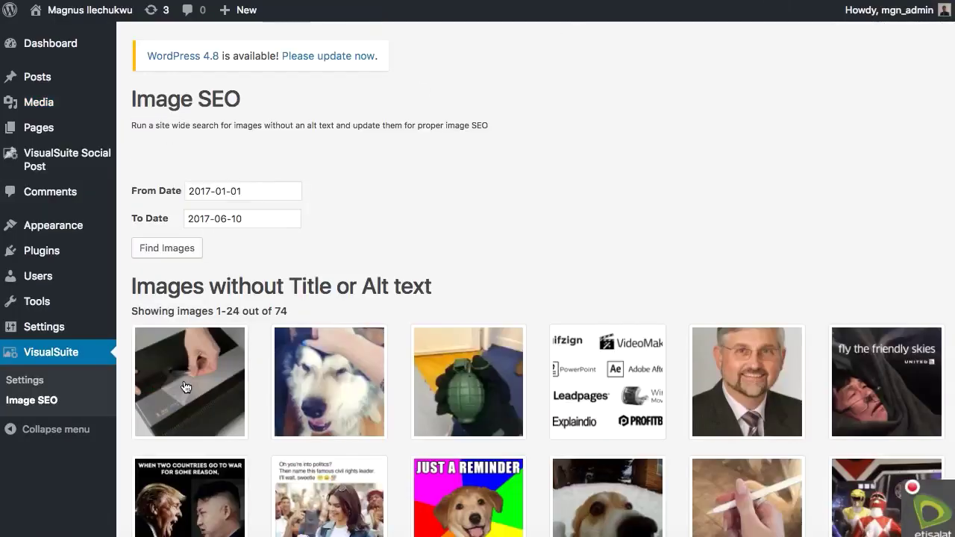
- Open the first remaining image without a title or alt text for editing
click(186, 386)
double_click(176, 91)
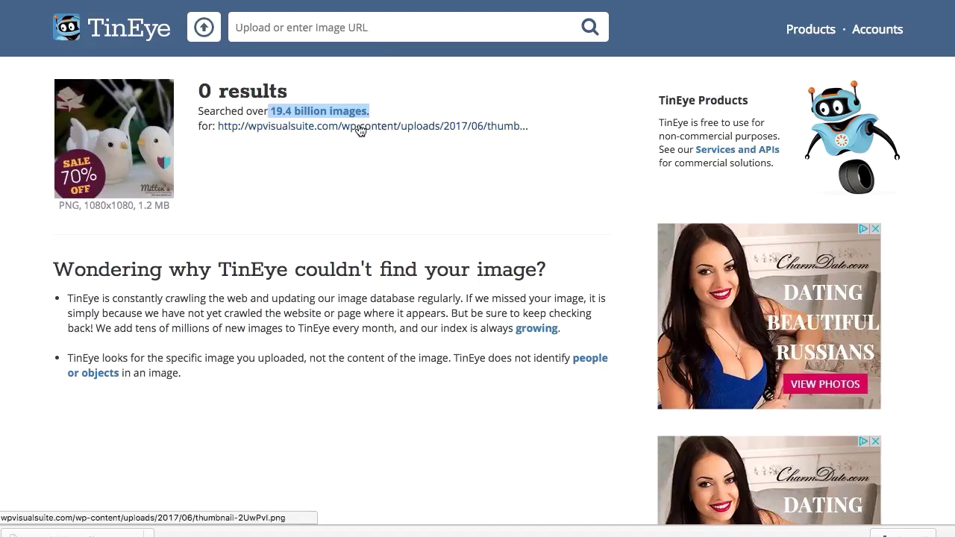
- Leave the birds image's search results and details, and run a reverse image search on the image of the two dogs
key(super+w)
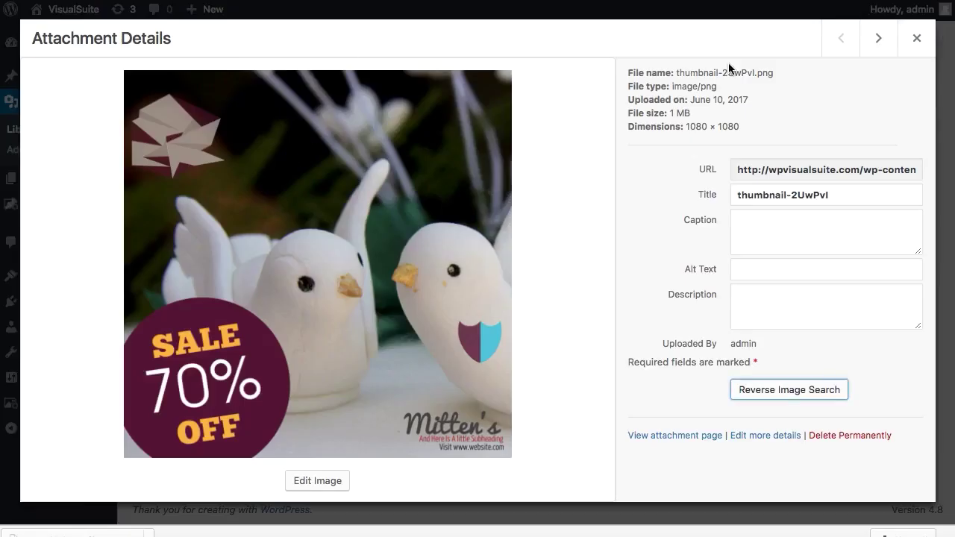
click(917, 38)
click(841, 173)
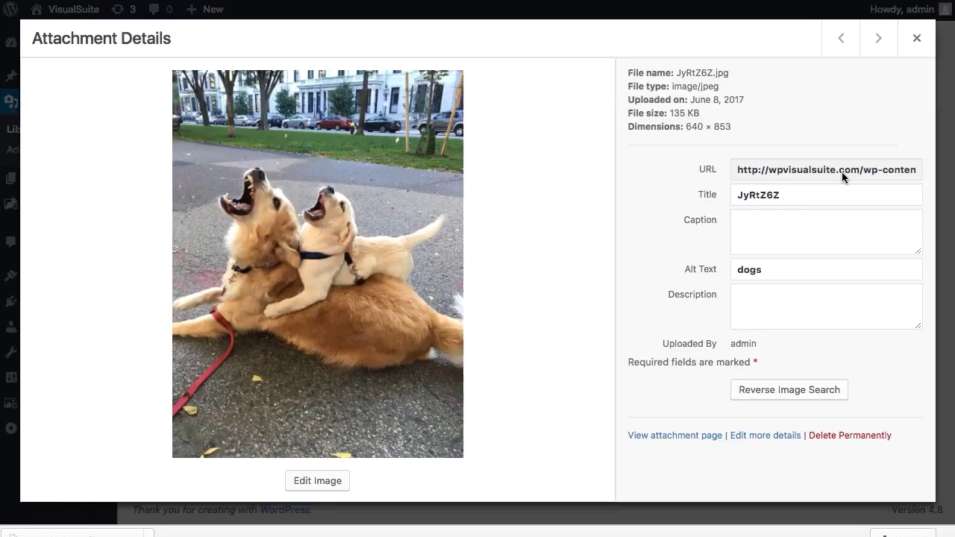
click(794, 391)
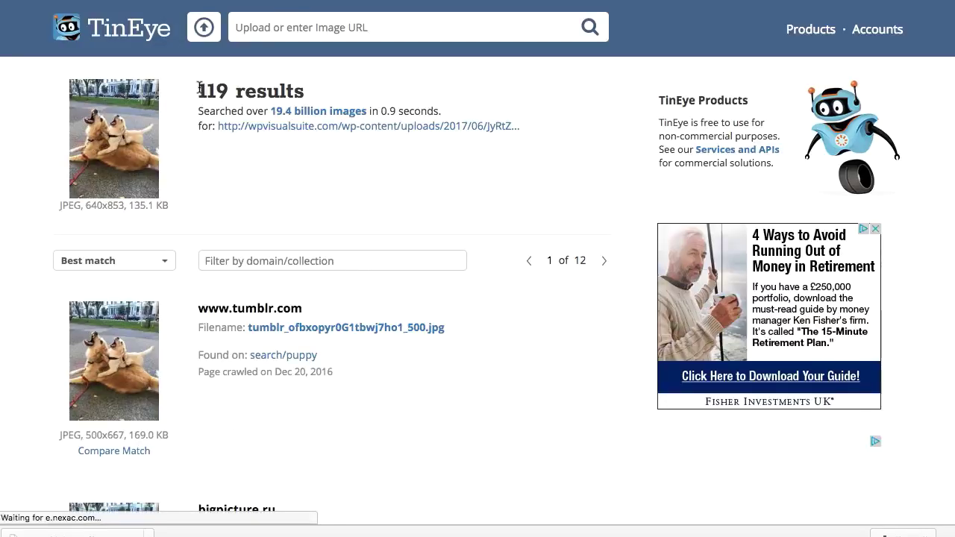
drag(199, 88, 450, 109)
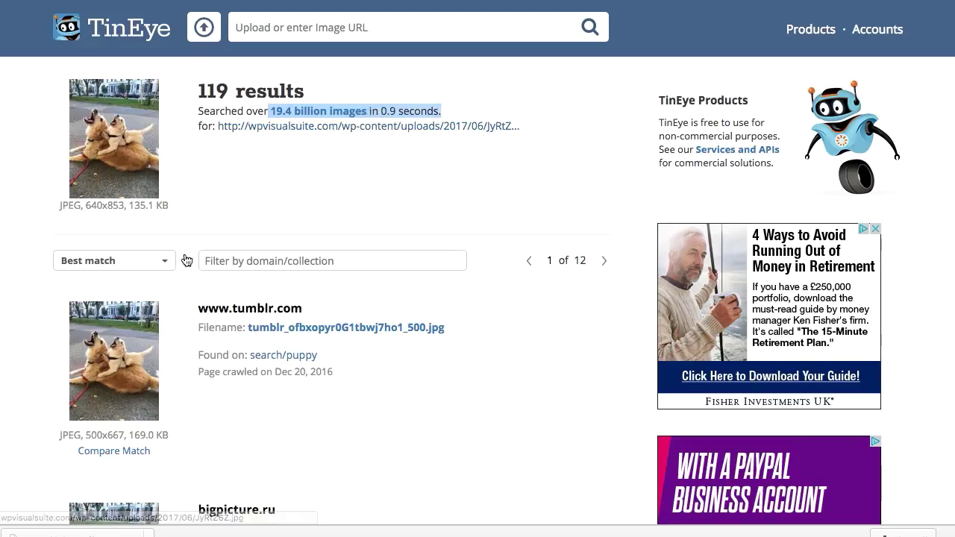
scroll(177, 325, down, 4)
scroll(176, 328, down, 3)
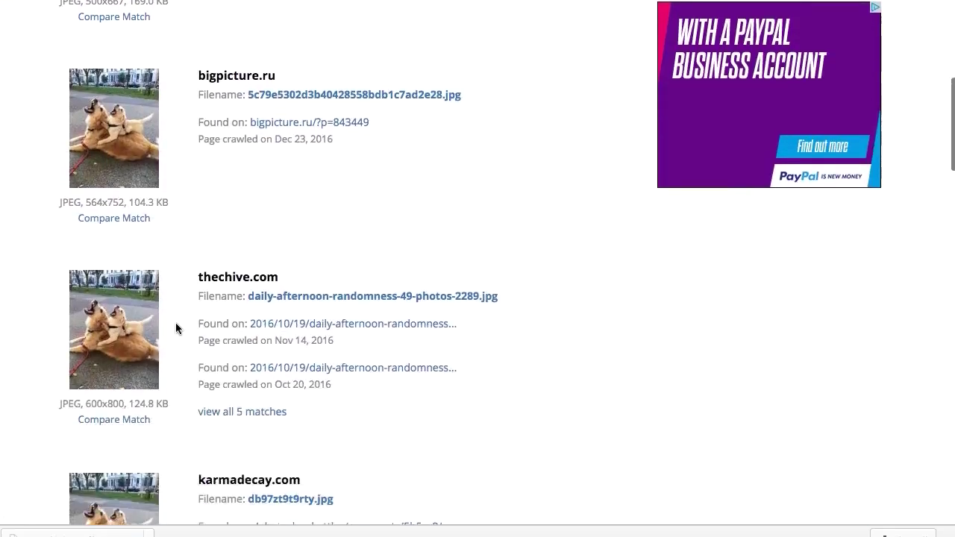